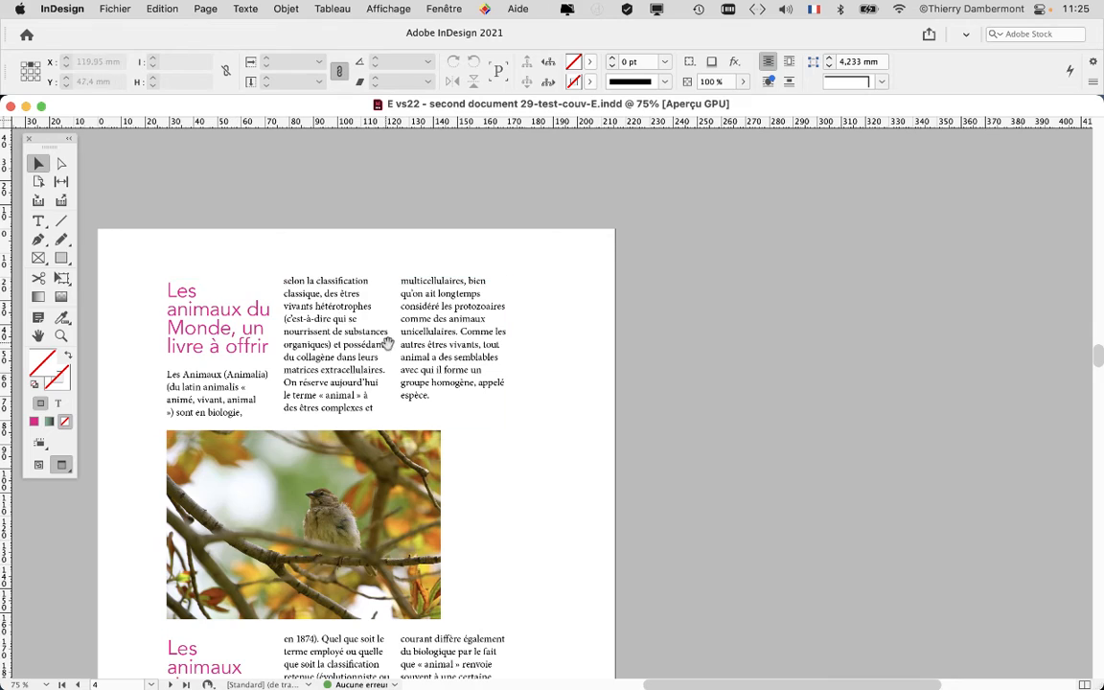
Switch the display of page 4 to Normal mode so frames, guides and hidden characters are shown
scroll(534, 269, "left", 5)
scroll(533, 269, "down", 3)
left_click_drag(535, 269, 531, 273)
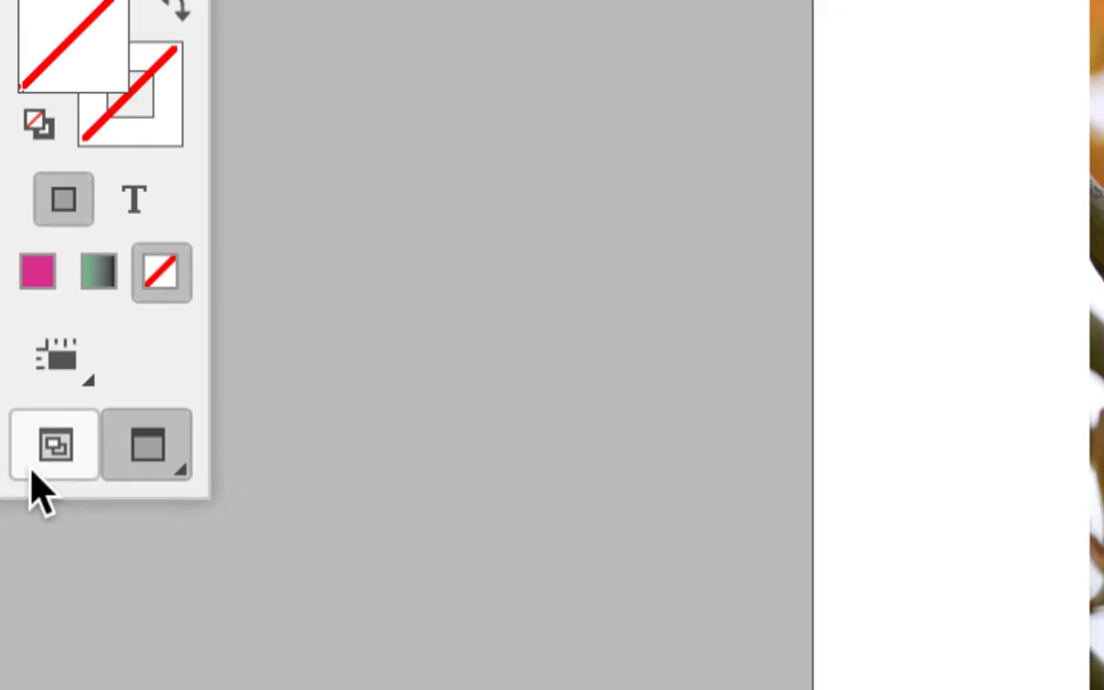
left_click(34, 467)
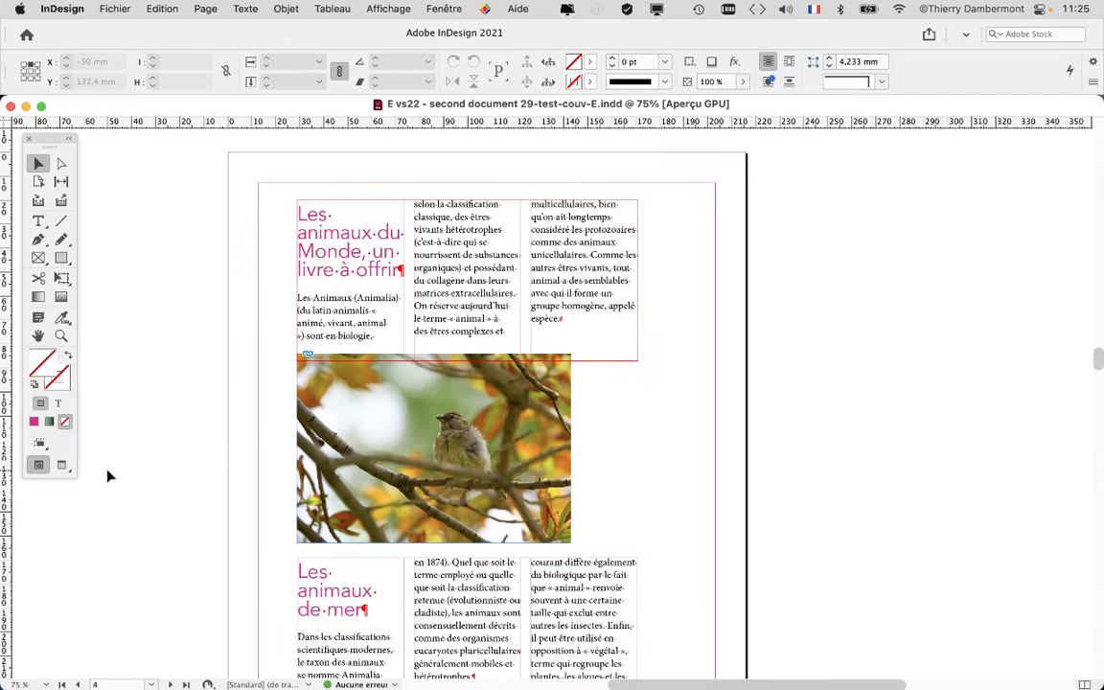
Display the document's paragraph styles beside the three-column text
scroll(369, 266, "up", 2)
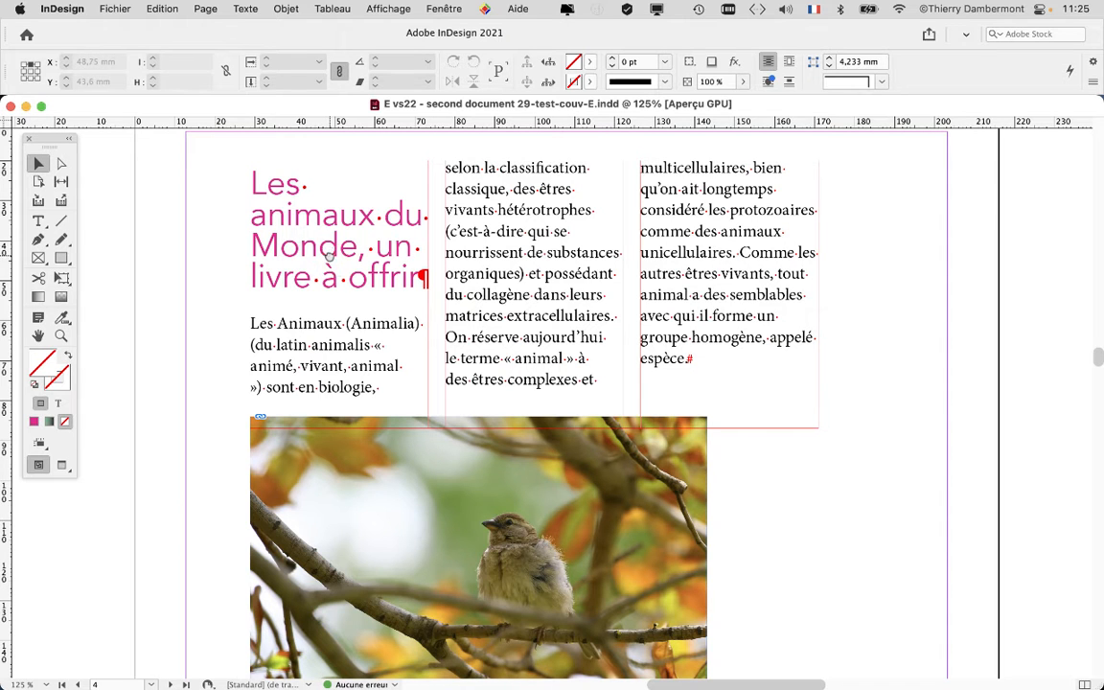
scroll(295, 260, "right", 3)
left_click(244, 8)
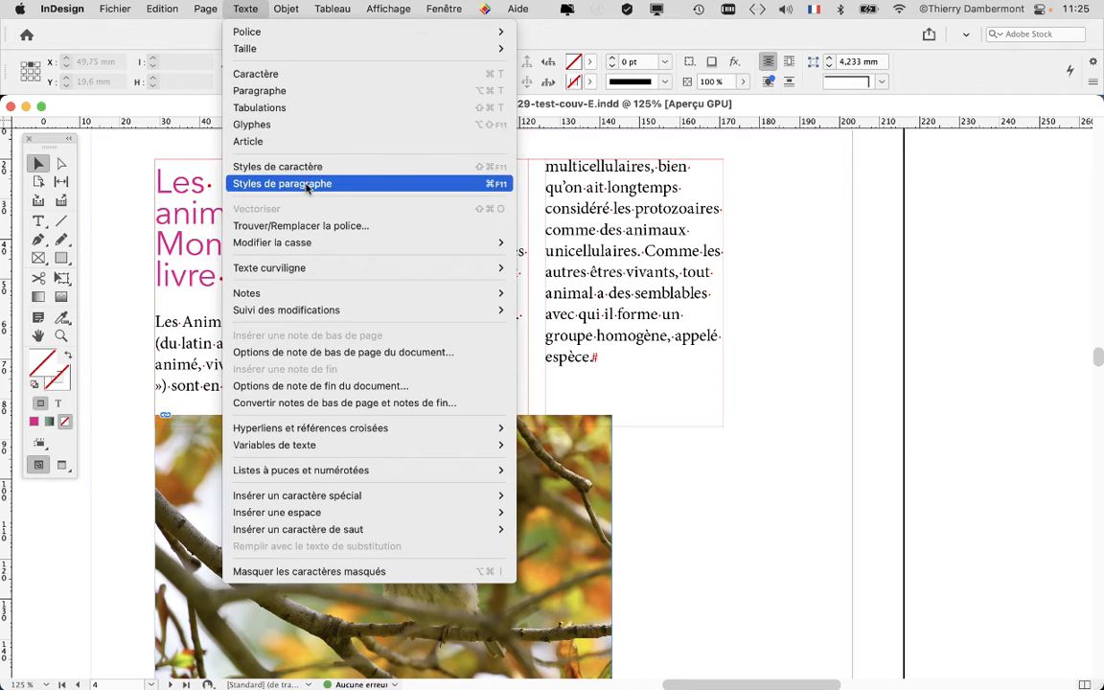
left_click(278, 175)
left_click_drag(710, 126, 863, 164)
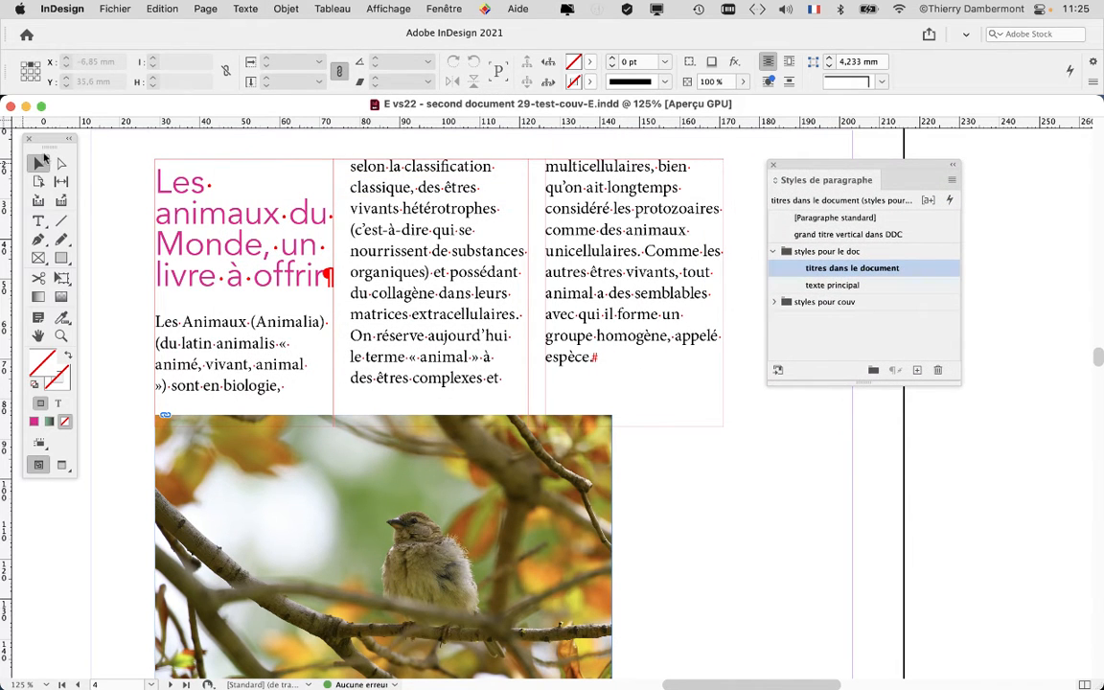
Activate the Type tool and place the text cursor in the title "Les animaux du Monde, un livre à offrir"
left_click_drag(56, 137, 487, 152)
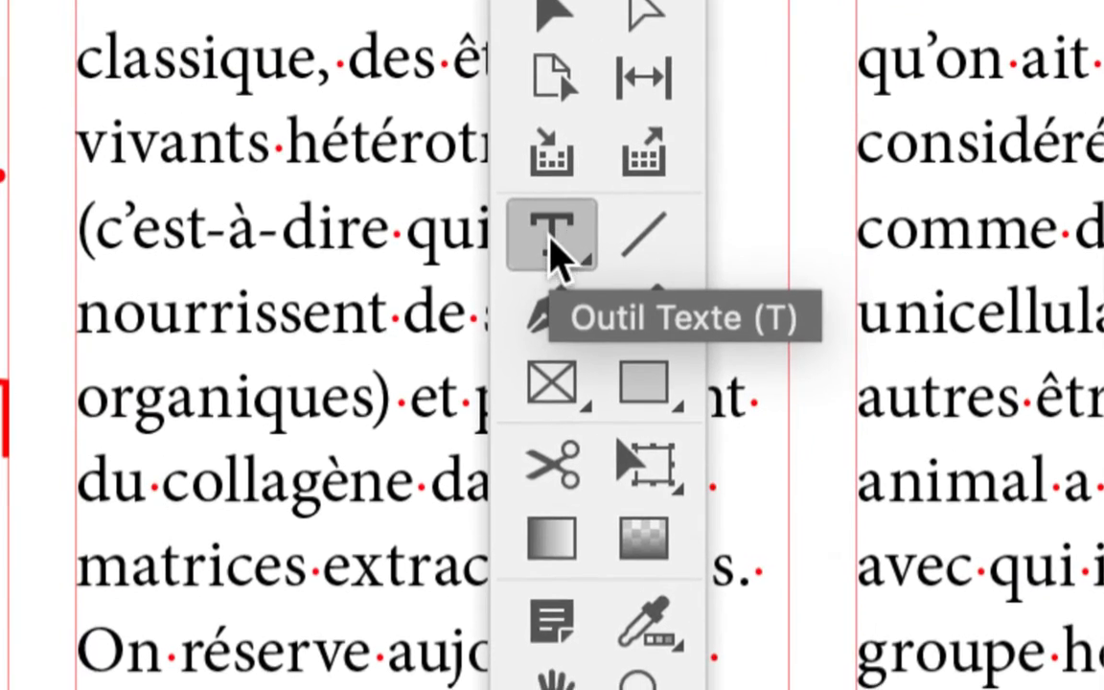
left_click(556, 247)
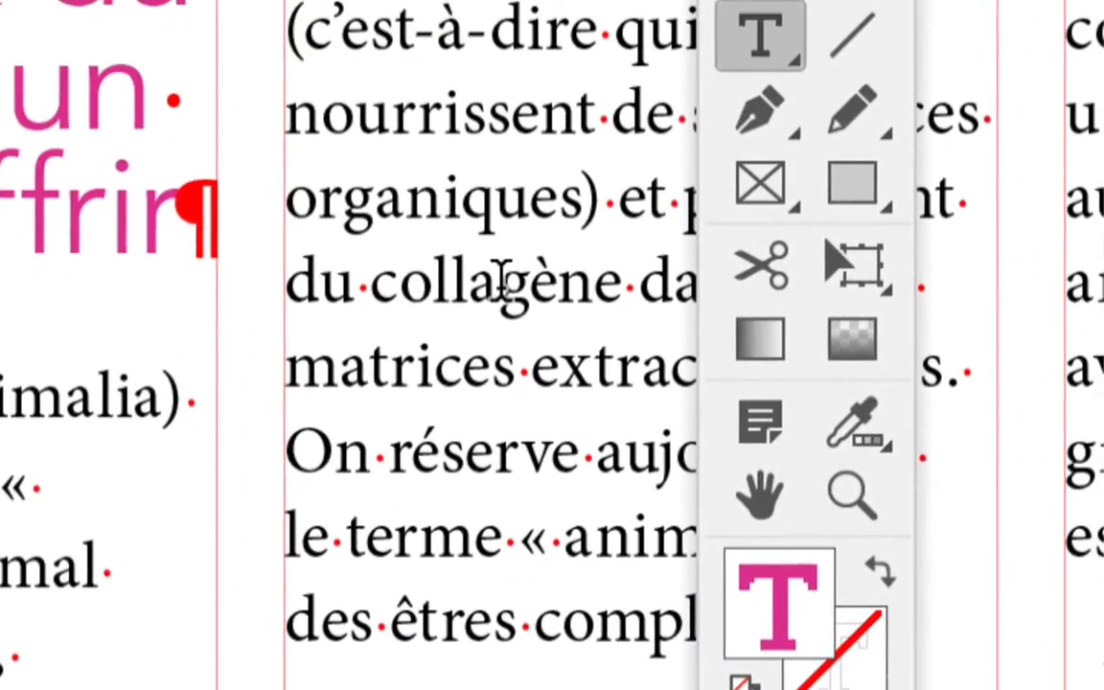
left_click(499, 285)
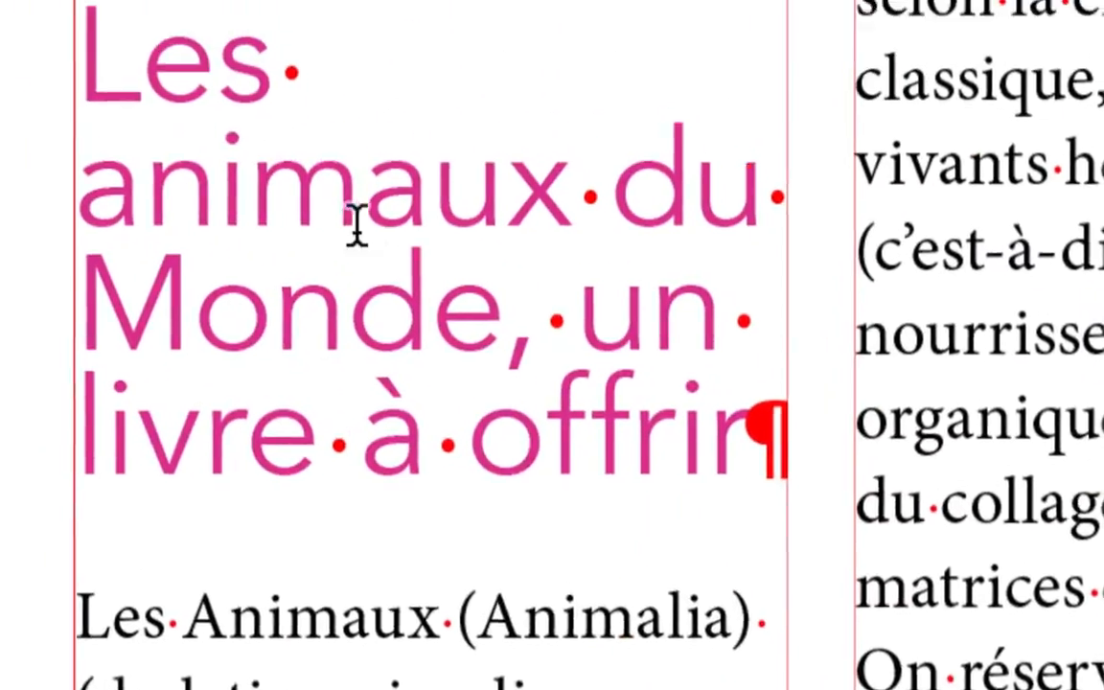
left_click(355, 227)
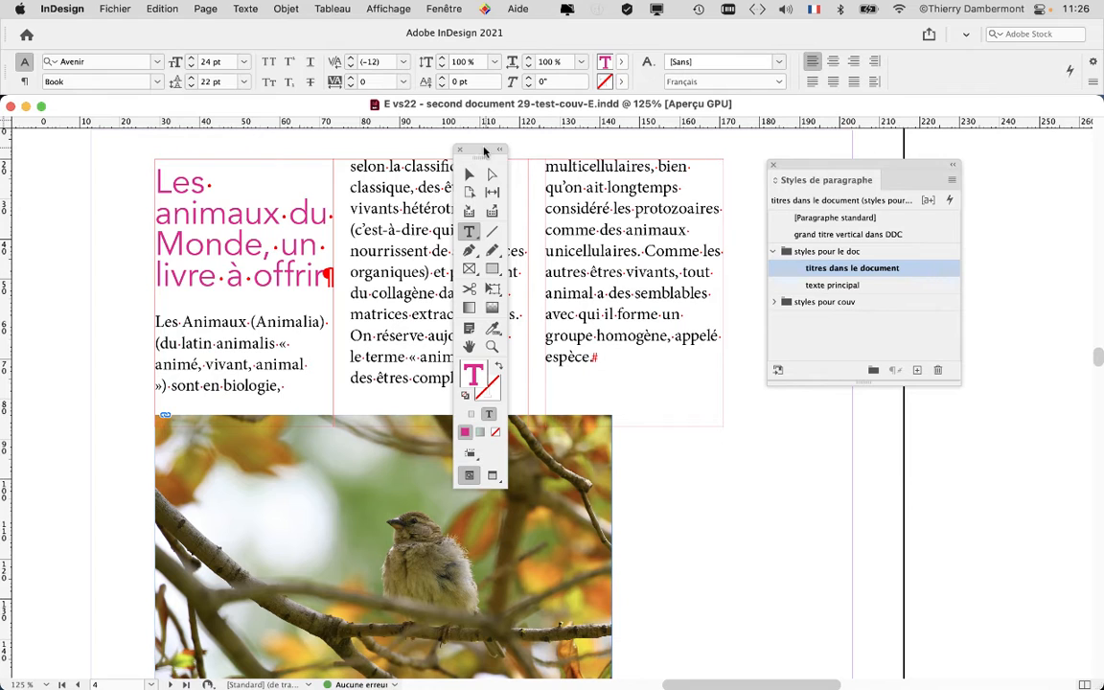
left_click_drag(485, 154, 73, 156)
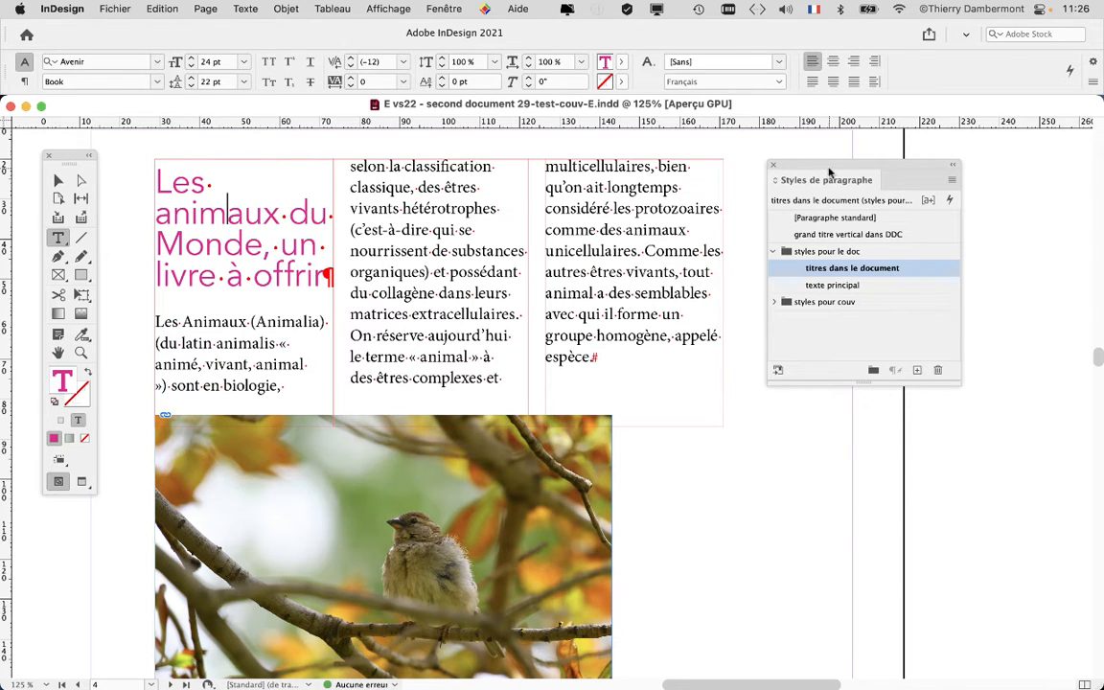
Move the paragraph styles clear of the page and display the paragraph formatting settings near the title
left_click_drag(840, 170, 888, 176)
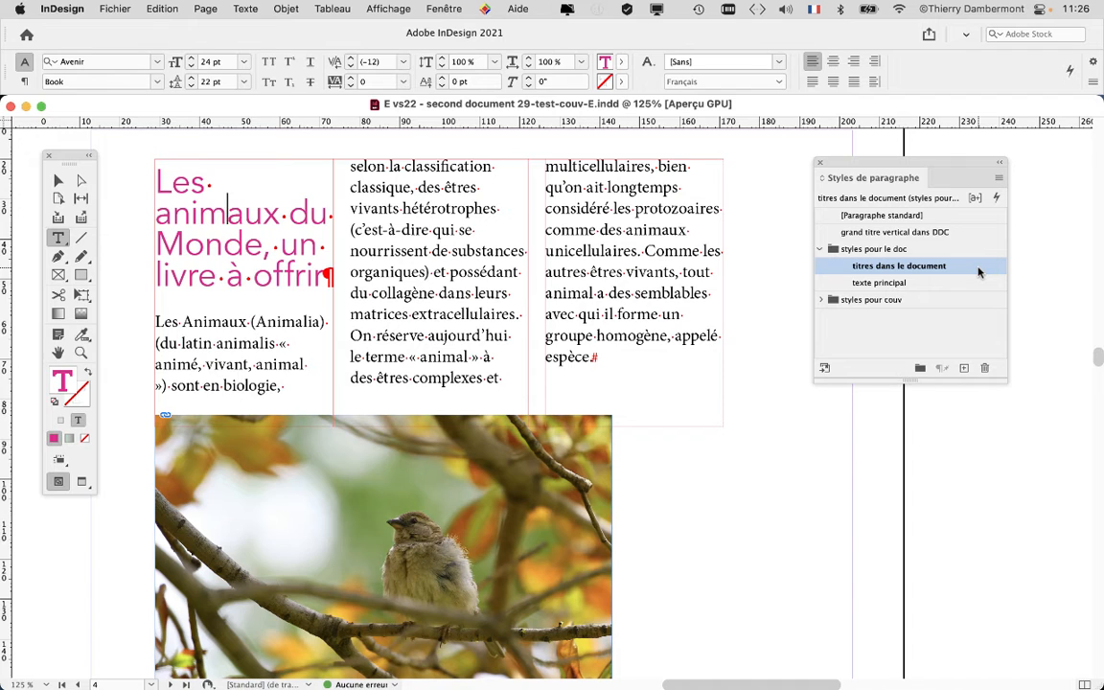
left_click_drag(864, 161, 937, 180)
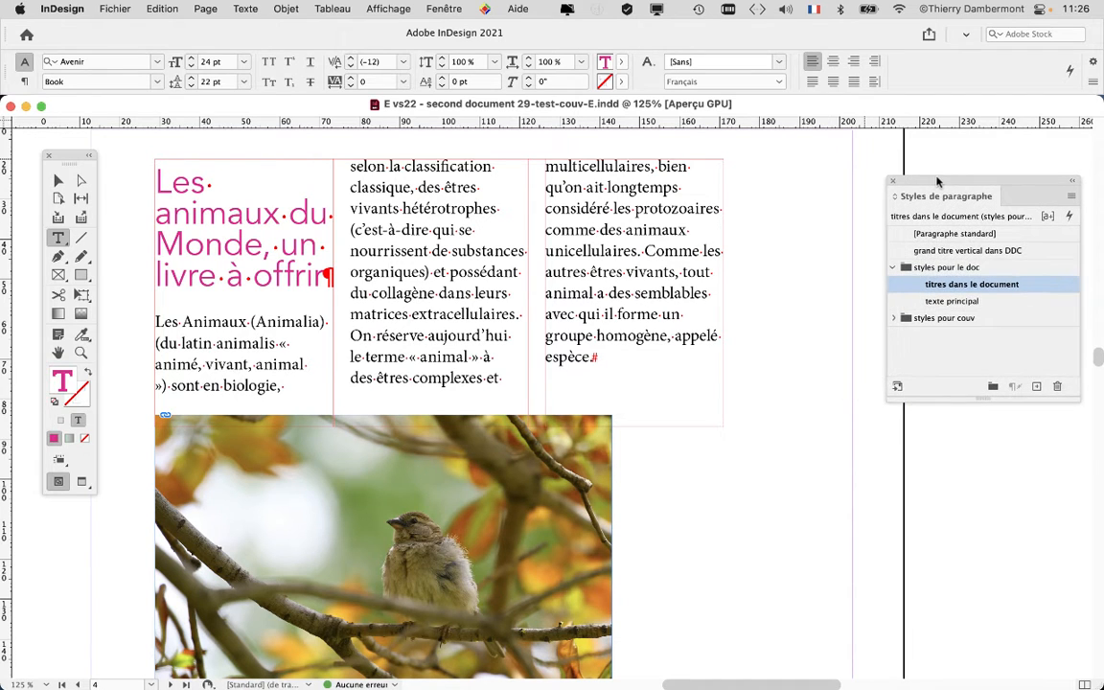
left_click(250, 8)
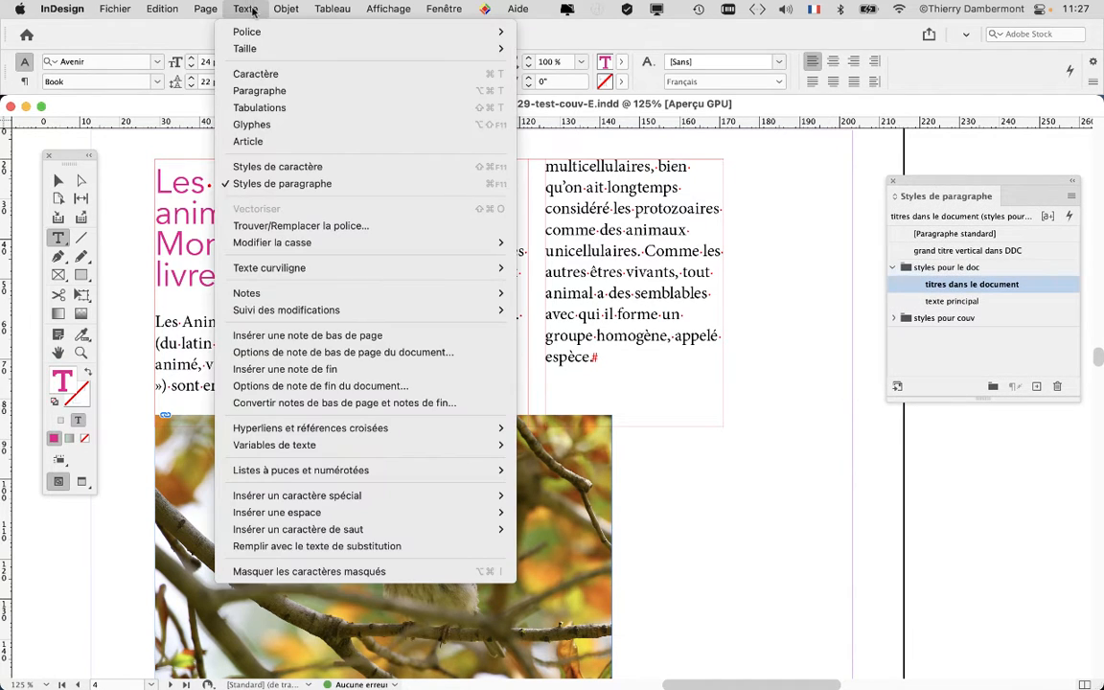
left_click(265, 91)
left_click_drag(606, 288, 432, 151)
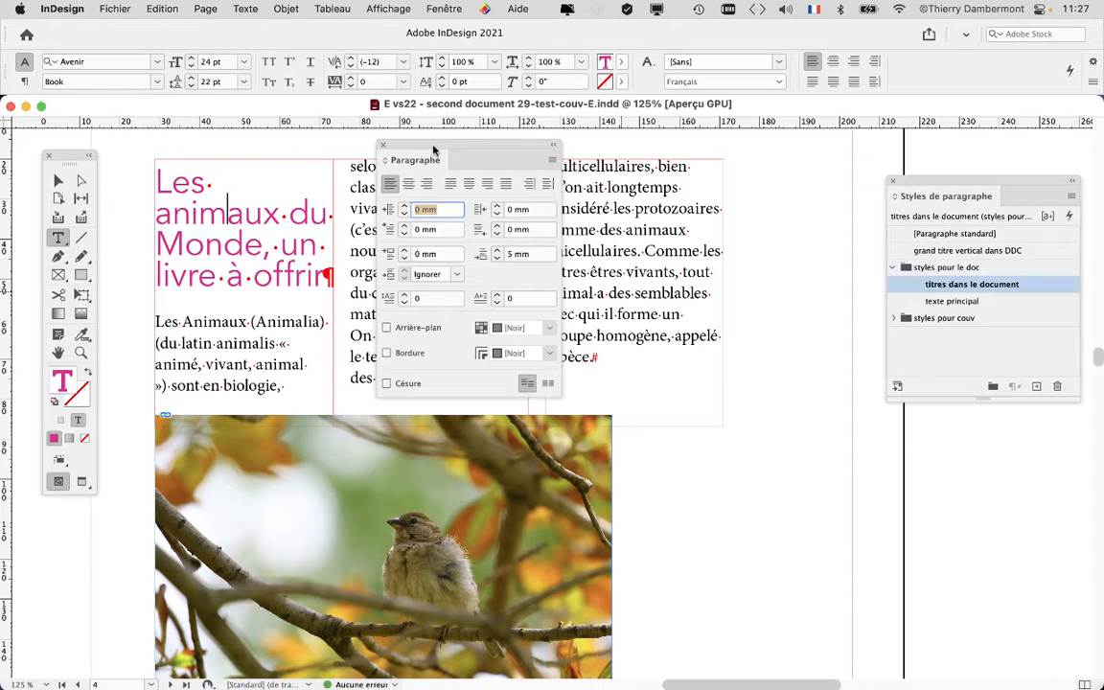
left_click_drag(433, 151, 441, 147)
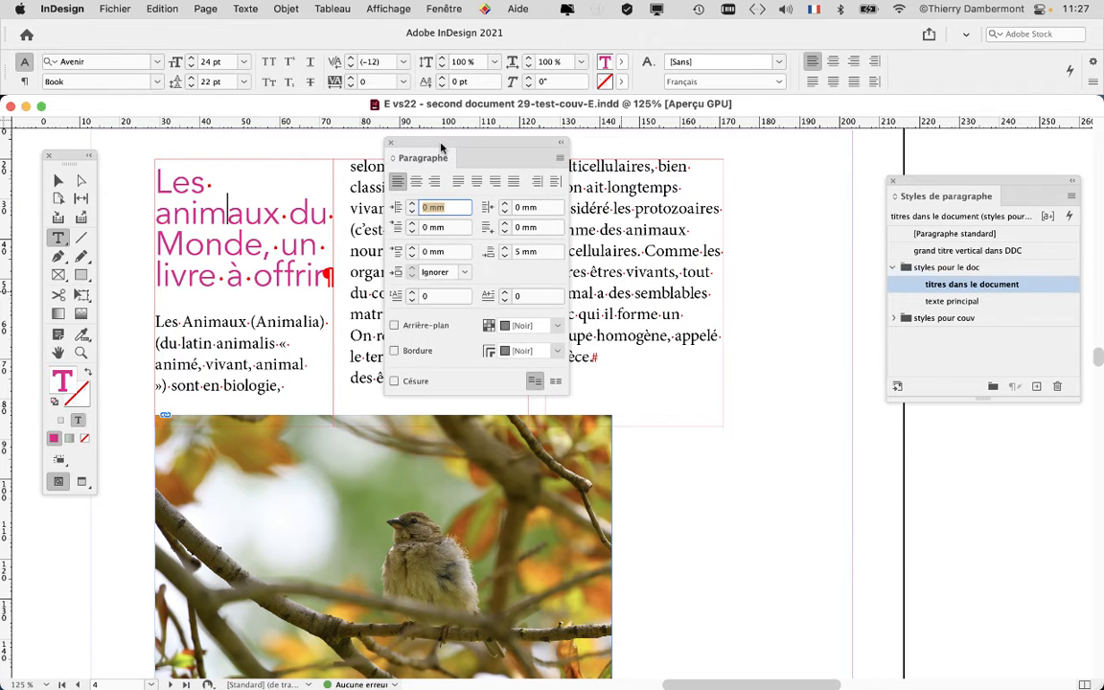
Try several cursor positions and a full selection in the pink title, leaving the insertion point in the word "animaux"
left_click(226, 225)
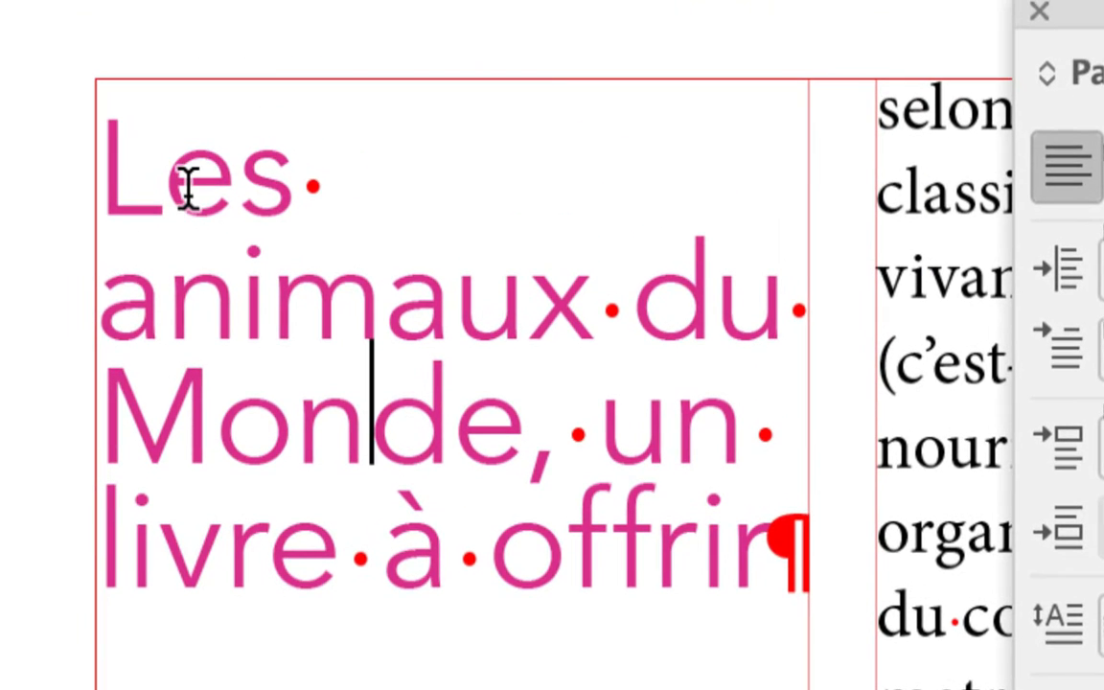
left_click(185, 192)
left_click(260, 292)
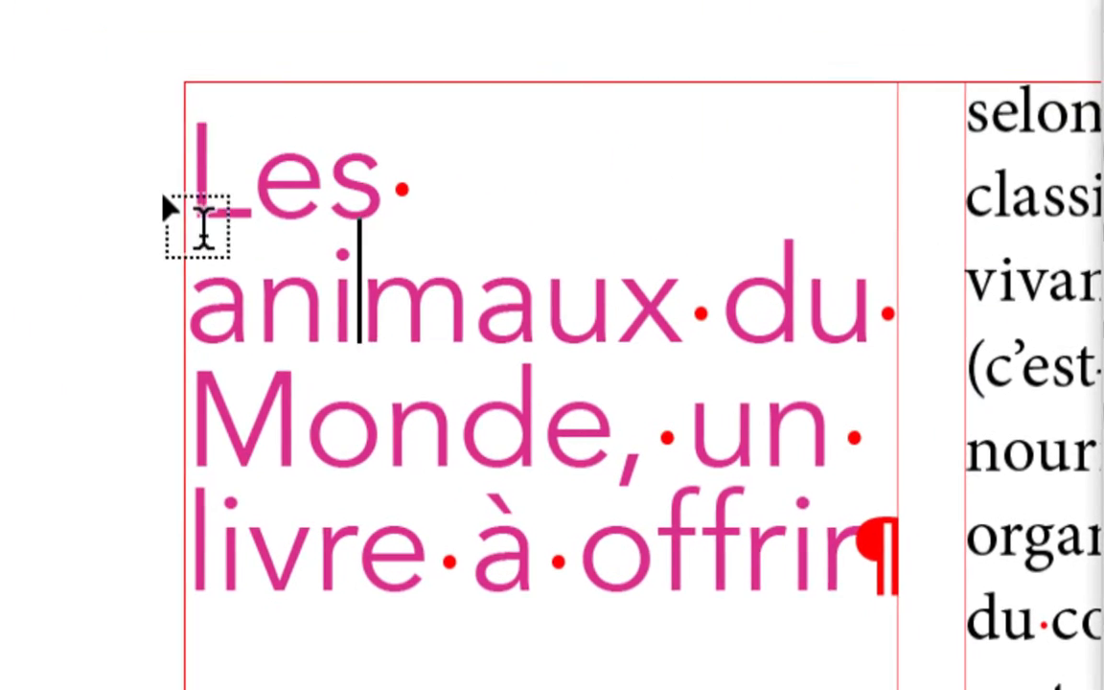
left_click_drag(8, 72, 649, 387)
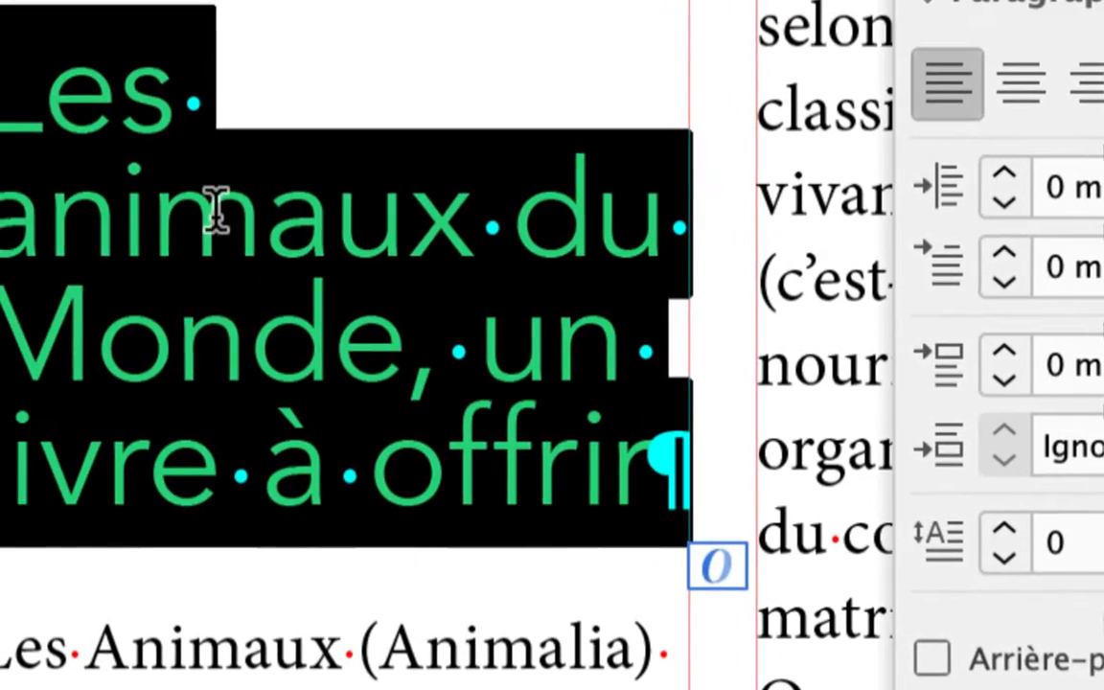
left_click(216, 204)
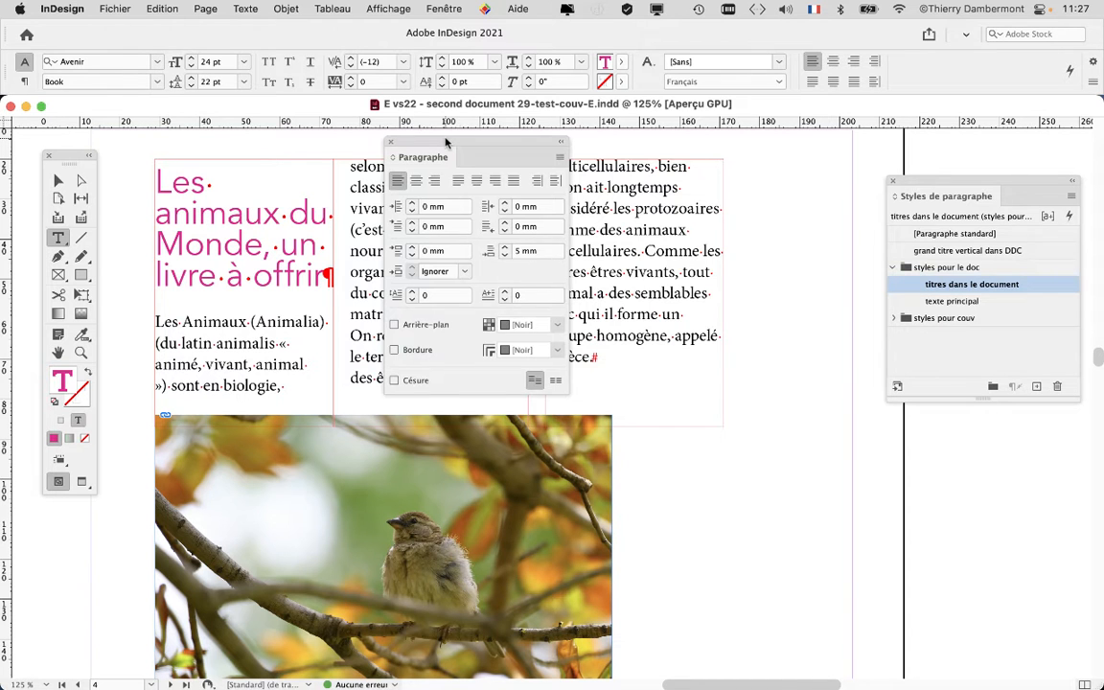
Open the column span options (Etendue de colonnes) for the title paragraph and turn on Aperçu
left_click_drag(445, 142, 656, 144)
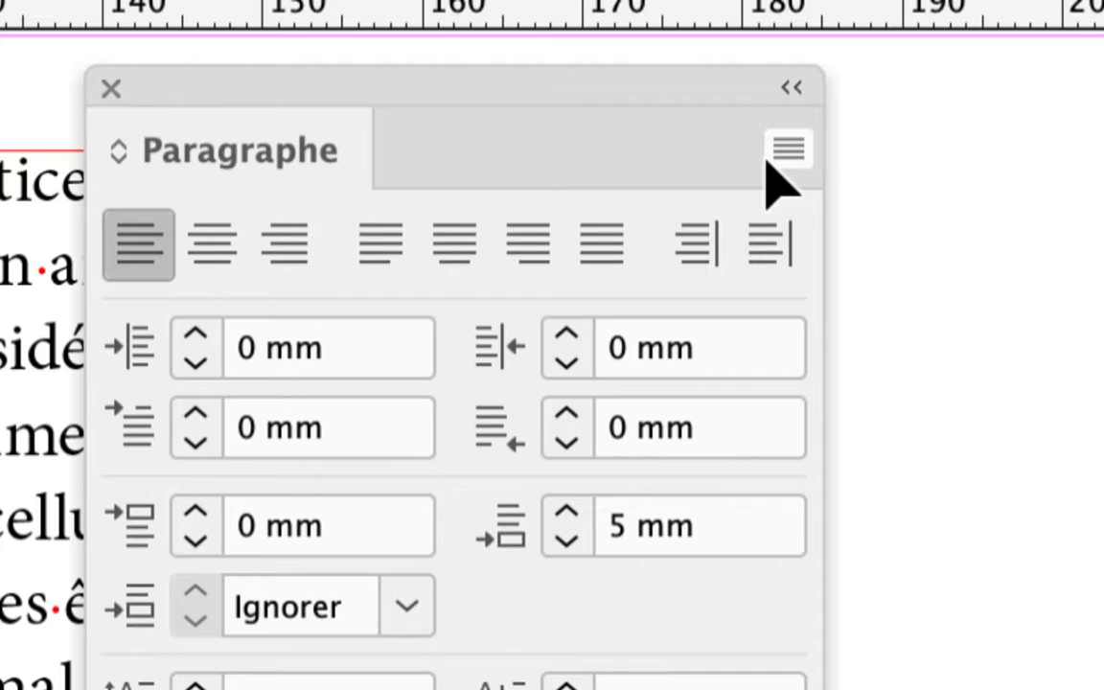
left_click(769, 160)
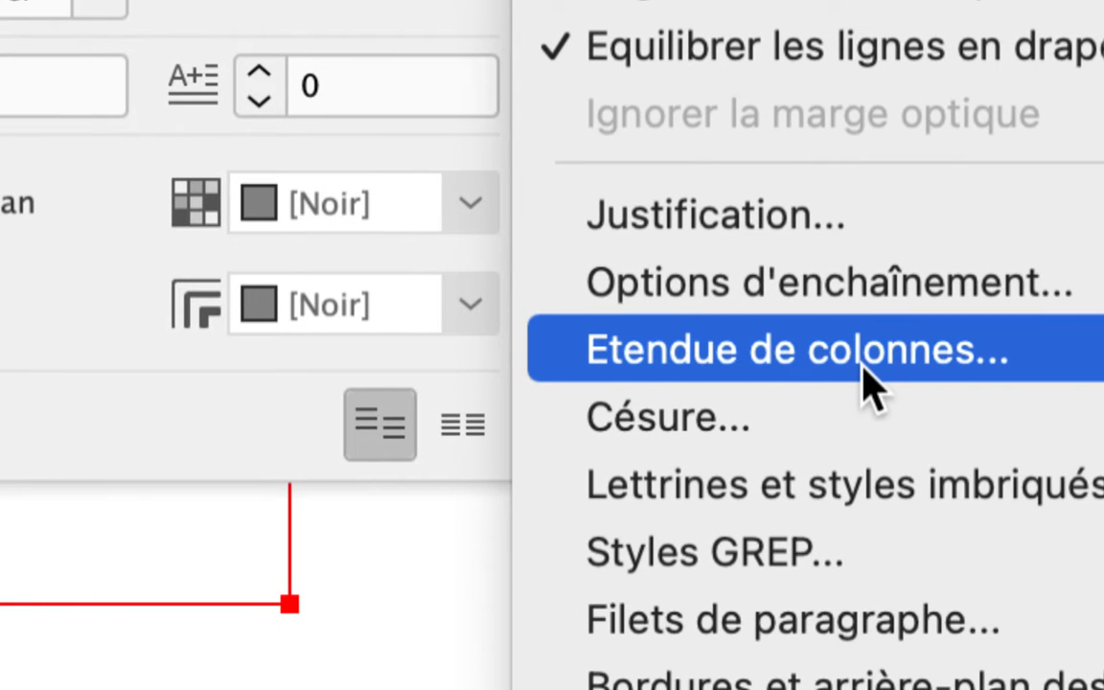
left_click(867, 378)
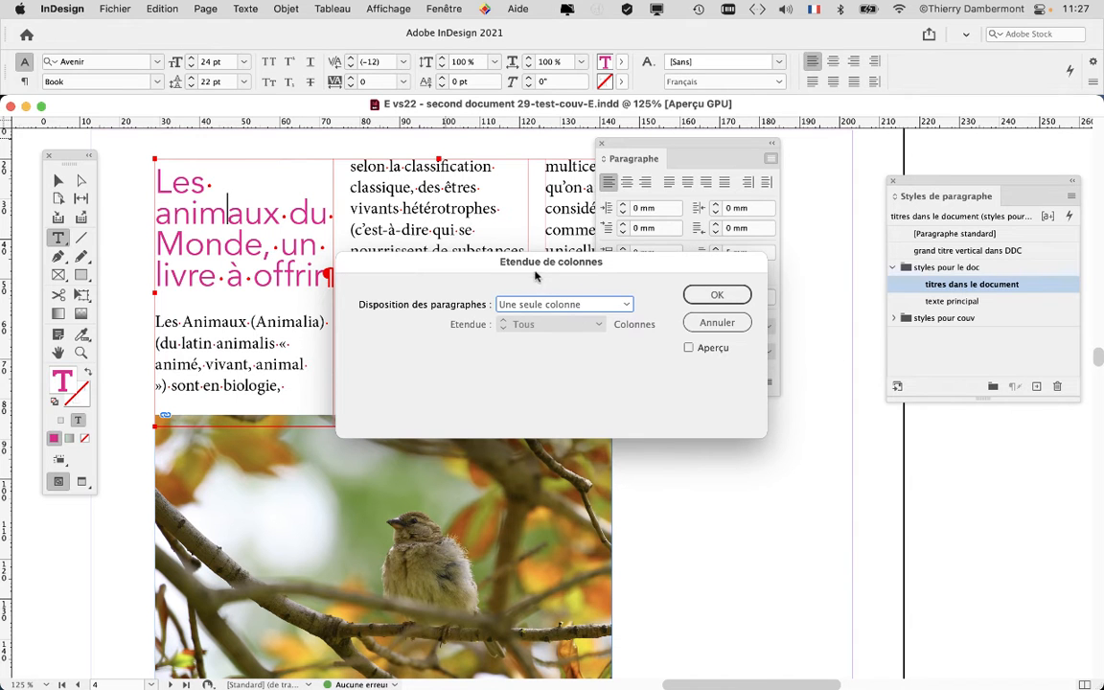
left_click_drag(563, 243, 641, 260)
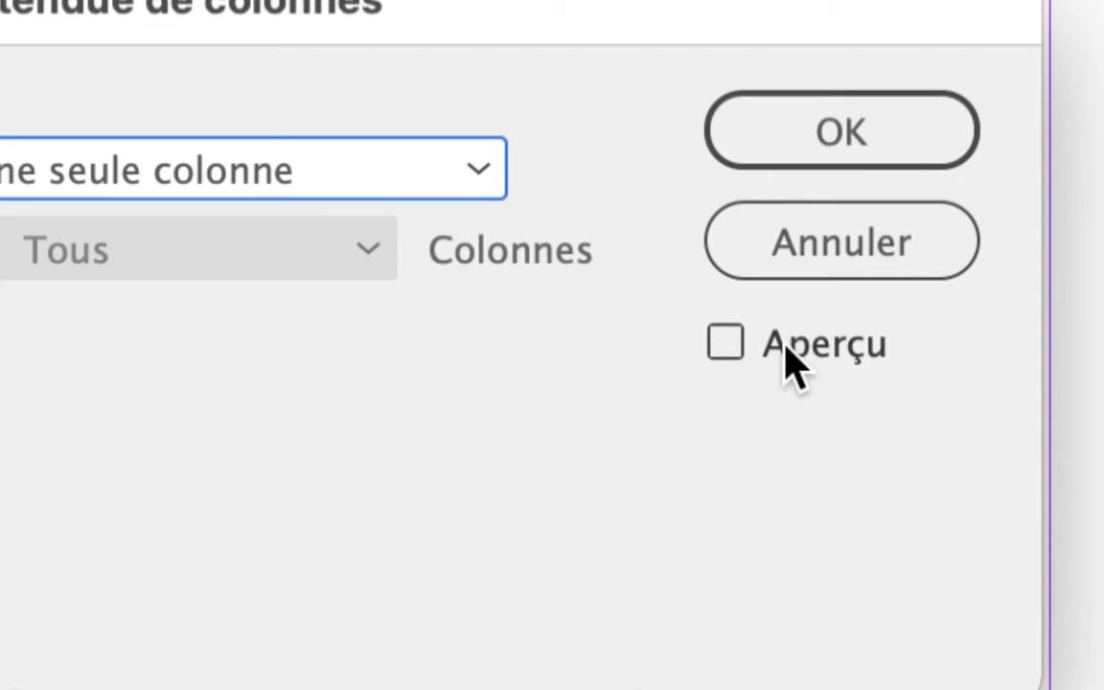
left_click(787, 362)
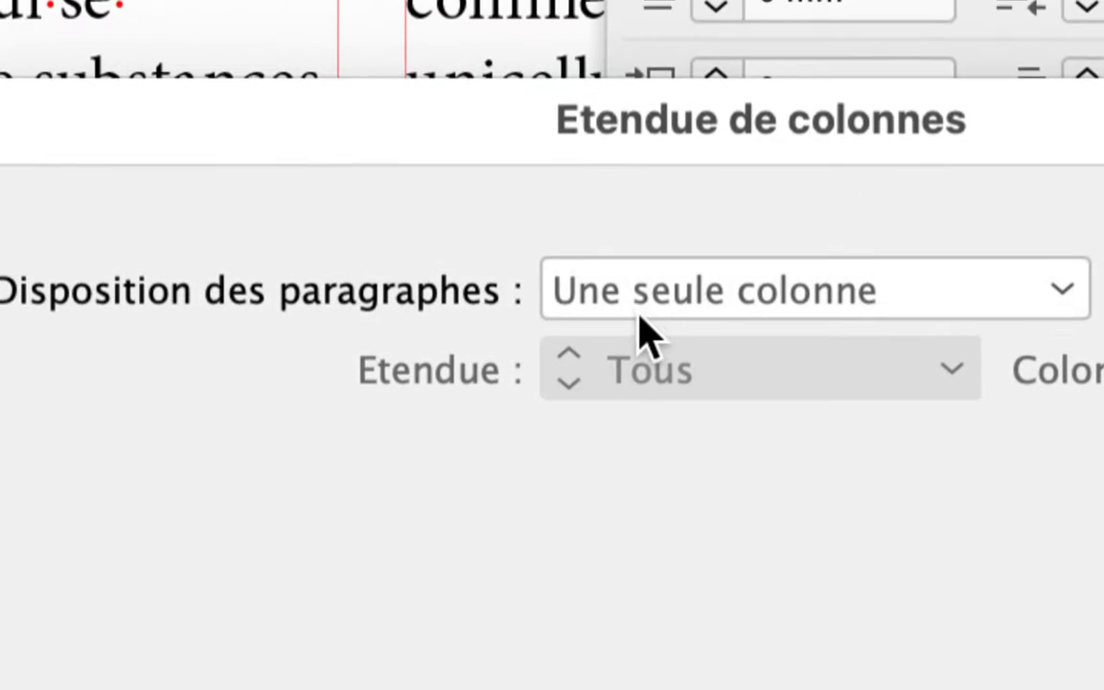
Set the title's paragraph layout to "Etendue de colonnes" with Etendue at "Tous" and apply it
left_click(644, 326)
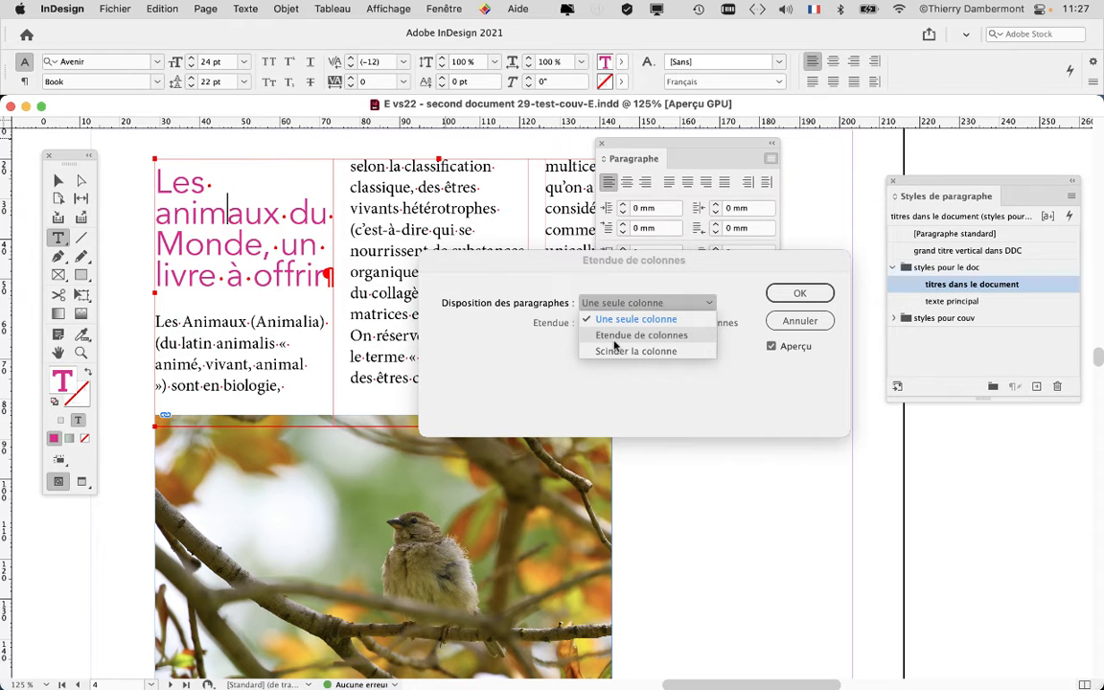
left_click(614, 336)
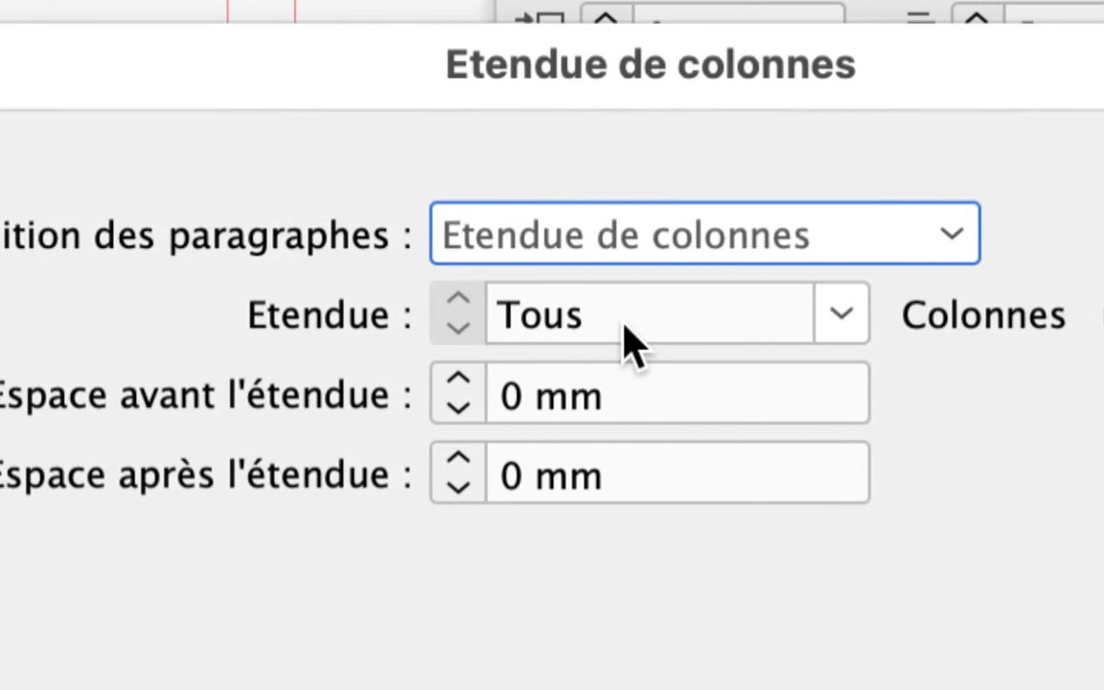
left_click(943, 318)
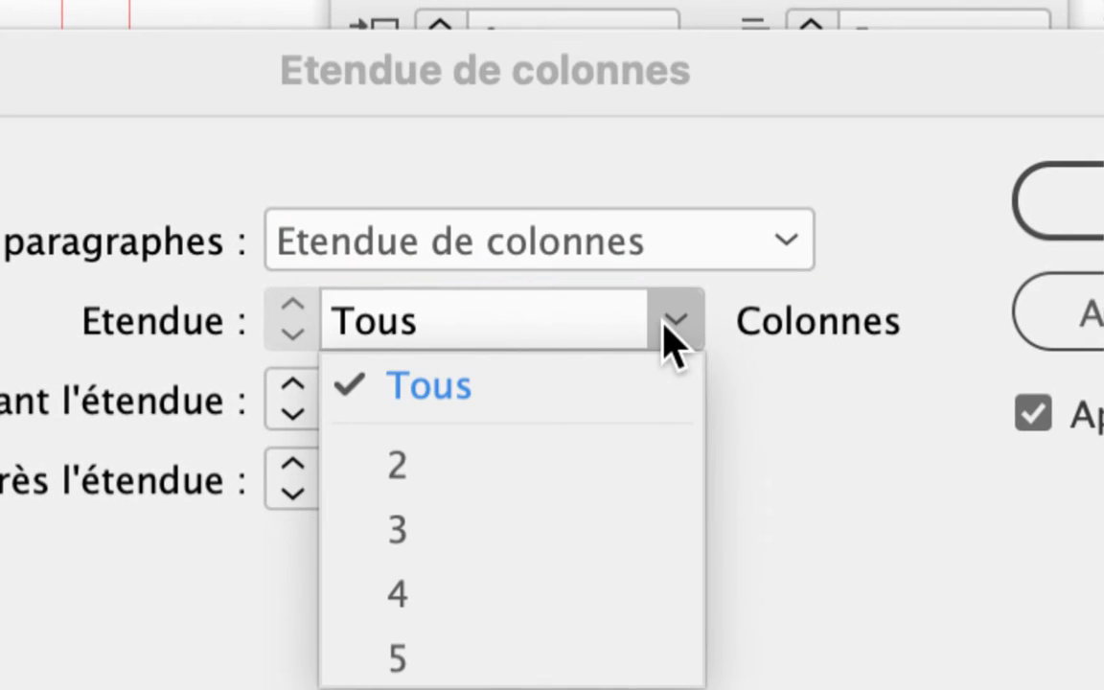
left_click(676, 335)
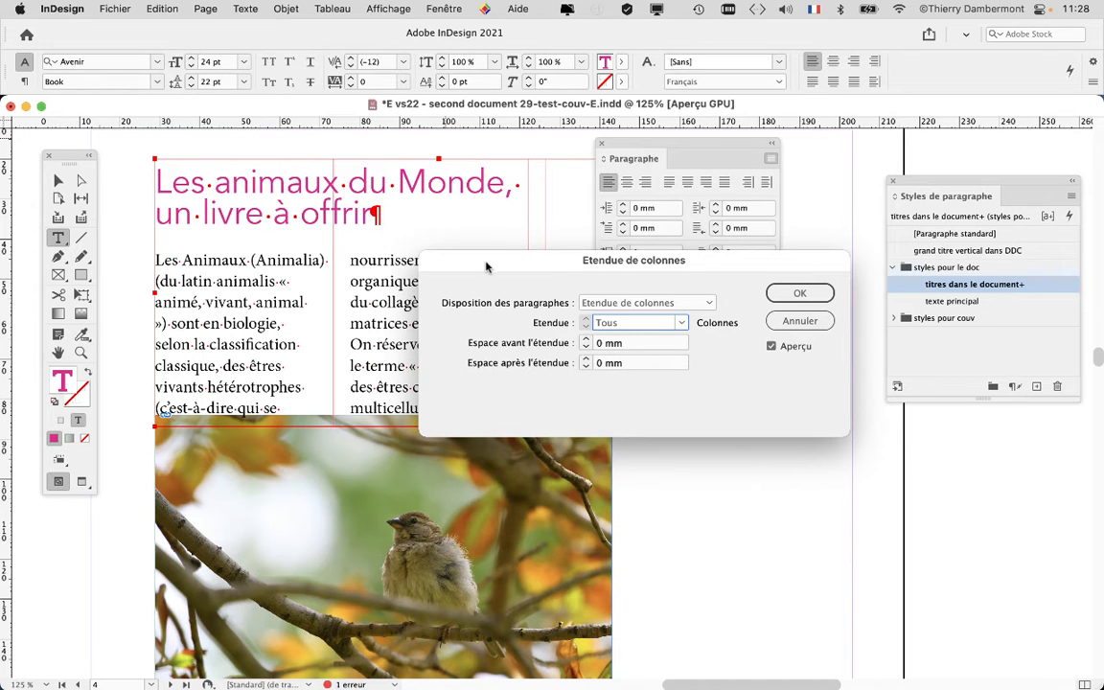
left_click_drag(494, 263, 522, 405)
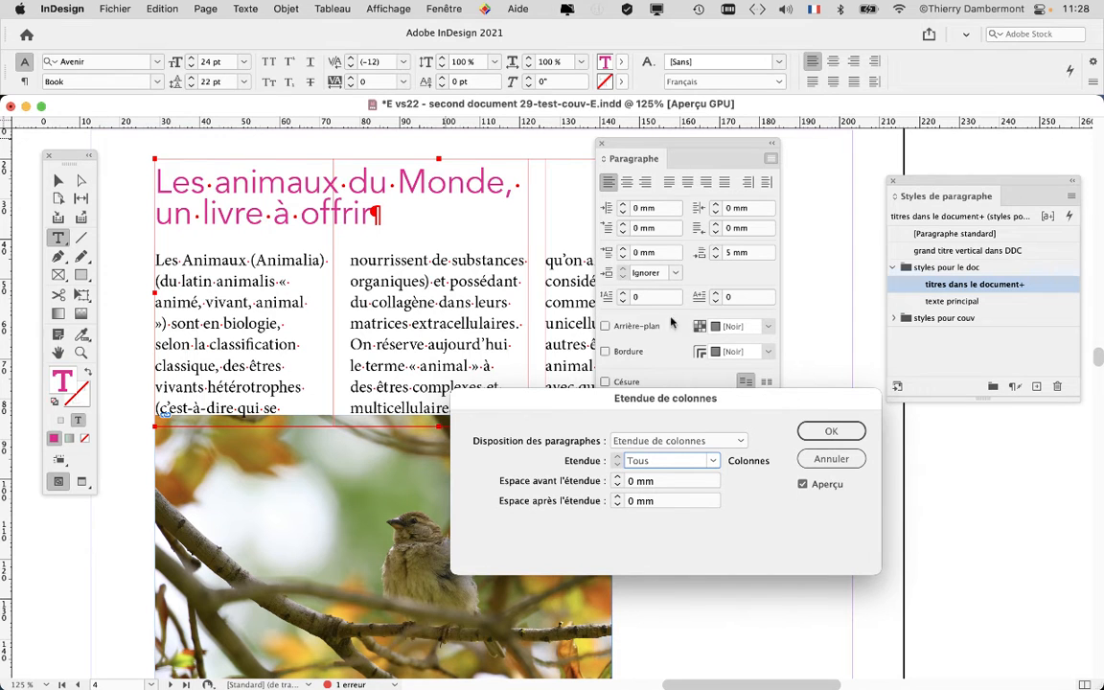
left_click(830, 431)
Compare the first title with the "Les animaux de mer" title further down the page
left_click_drag(647, 144, 753, 139)
scroll(516, 319, "down", 2)
scroll(469, 363, "down", 4)
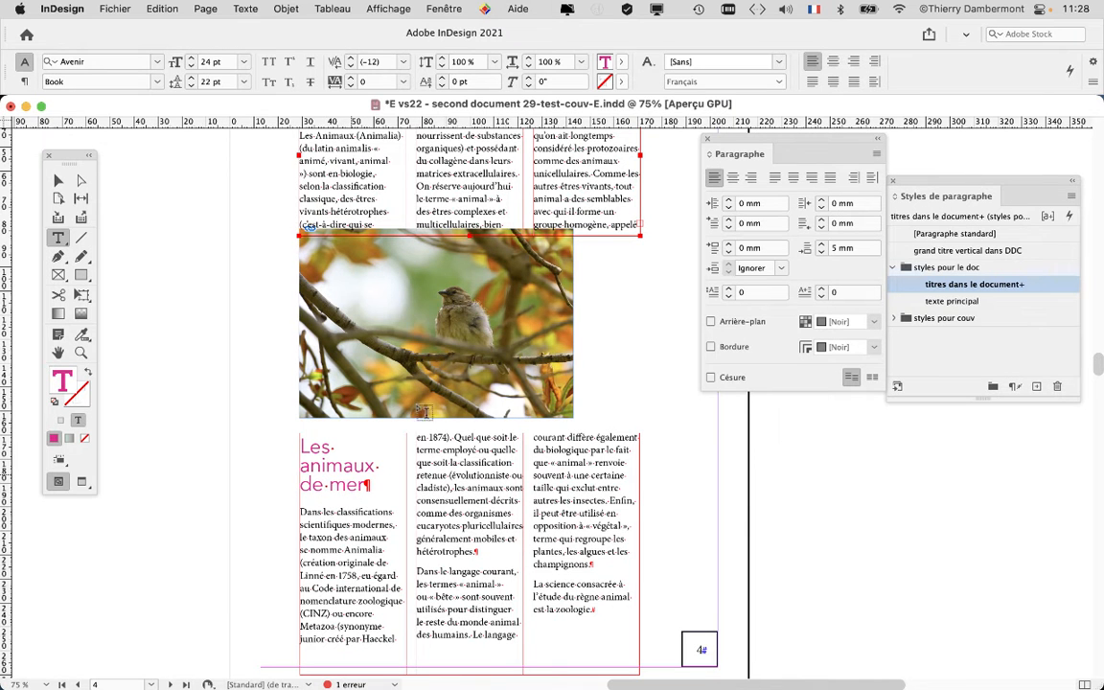
scroll(387, 192, "up", 4)
key("super+equal")
key("super+equal")
key("super+equal")
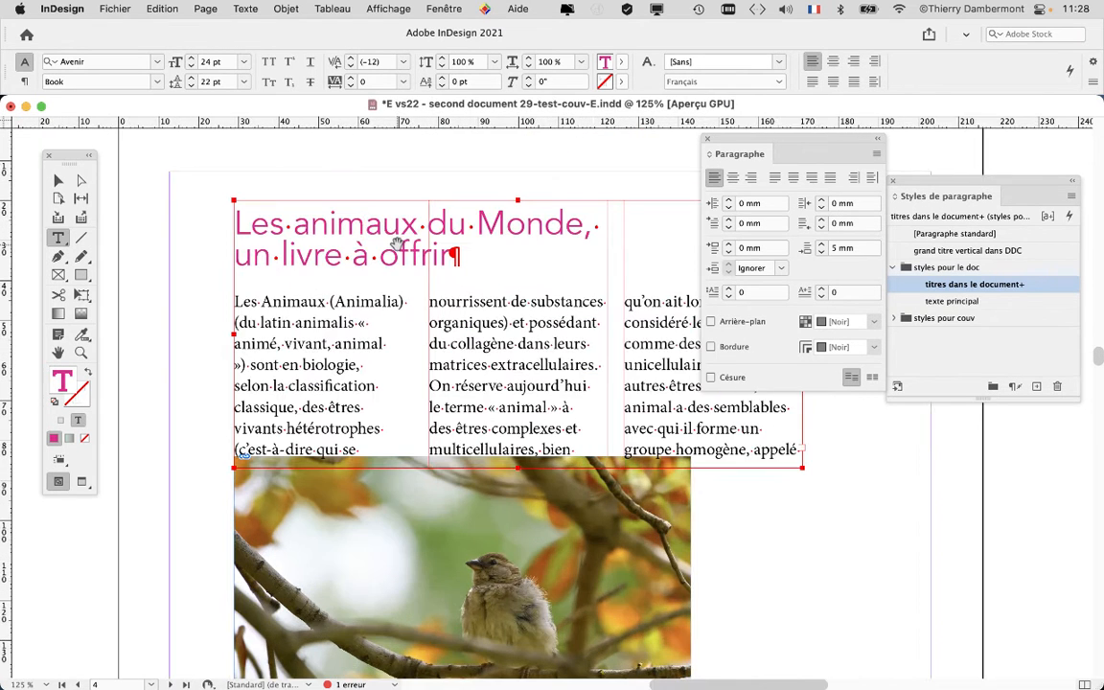
Redefine the paragraph style "titres dans le document" with the column span override of the title
left_click_drag(743, 141, 182, 412)
left_click_drag(924, 199, 703, 185)
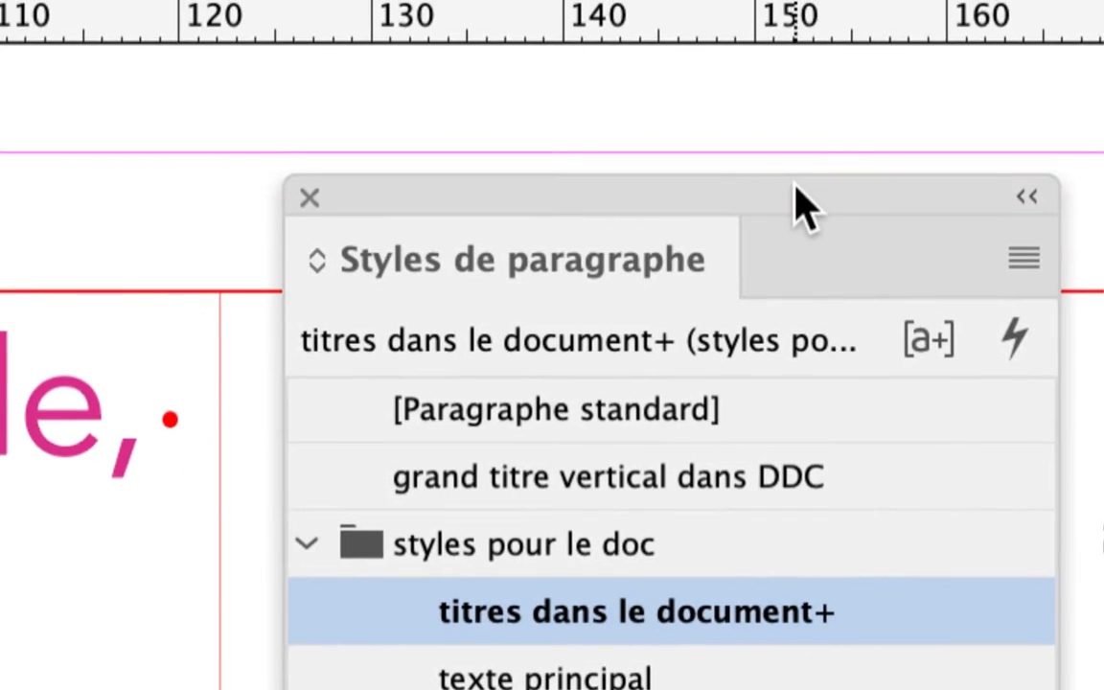
left_click_drag(793, 185, 592, 183)
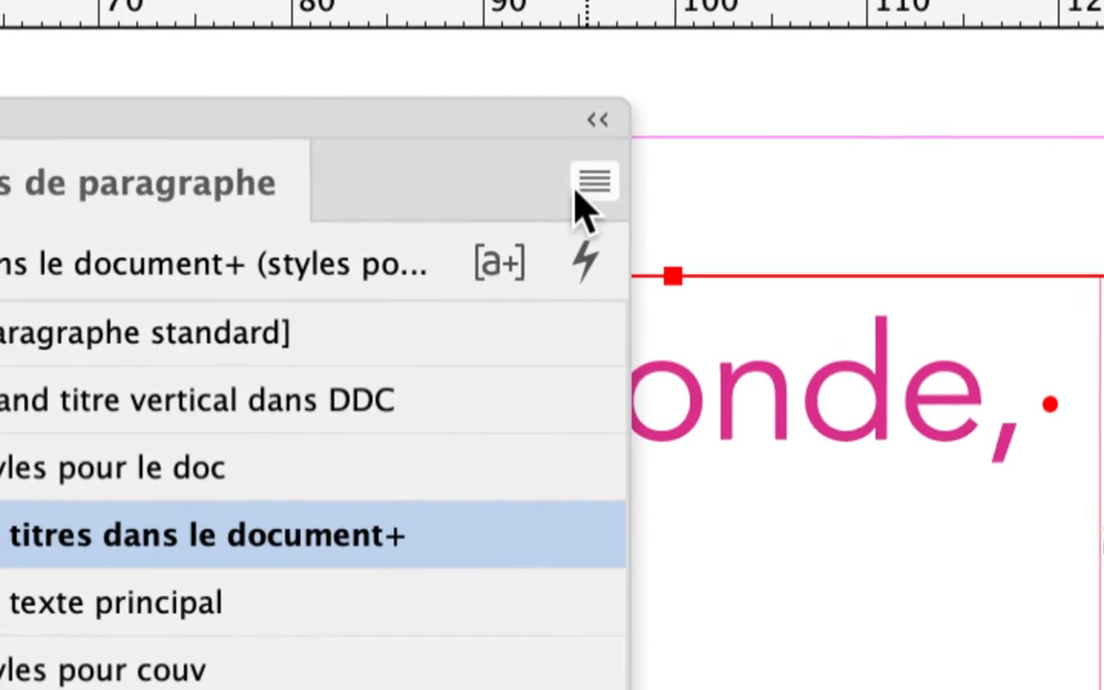
left_click(582, 184)
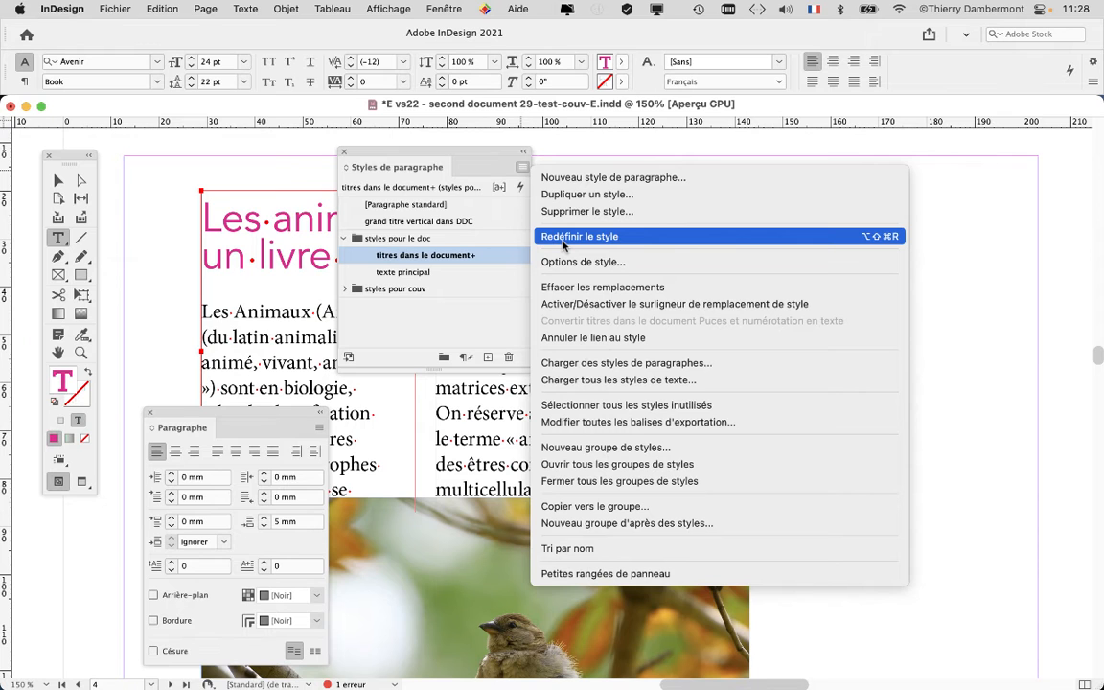
left_click(563, 242)
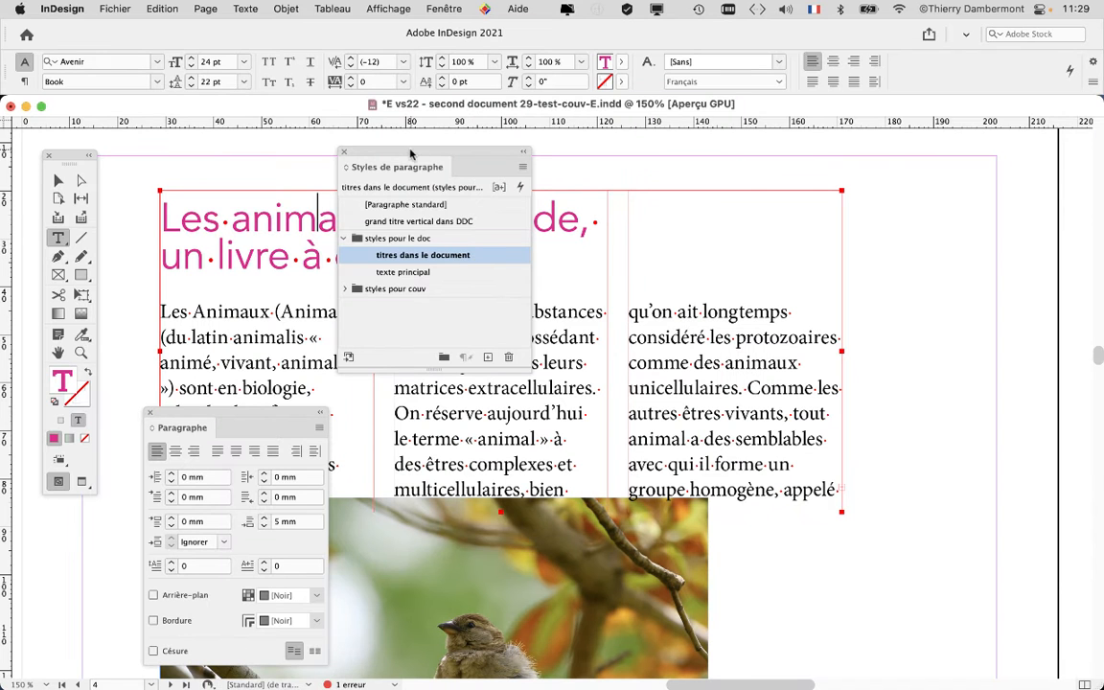
Move the Styles de paragraphe and Paragraphe panels clear of the page text
left_click_drag(410, 153, 927, 171)
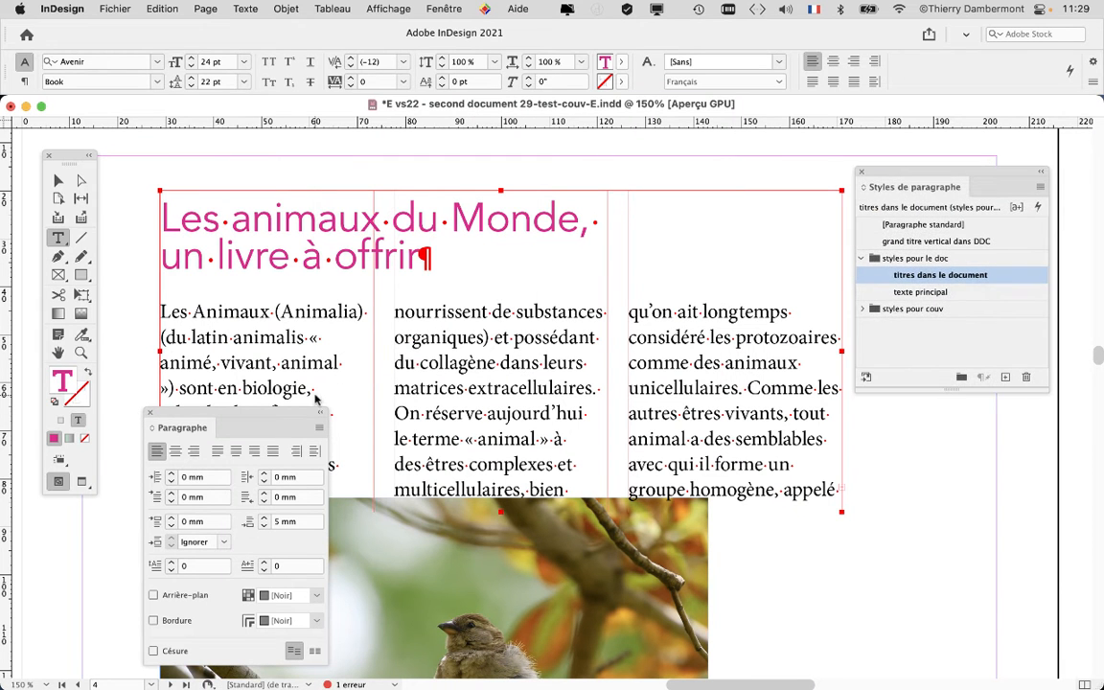
left_click_drag(172, 414, 917, 420)
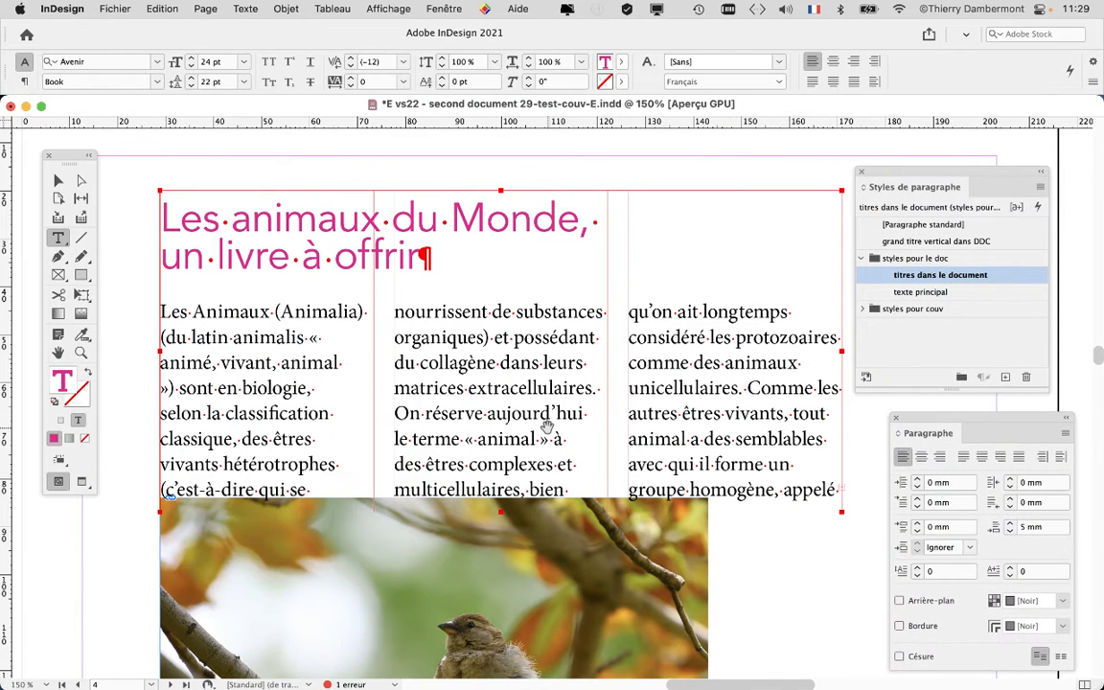
Check both titles and their three-column texts on page 4 in preview mode, and return to normal display
key("super+1")
scroll(548, 431, "down", 5)
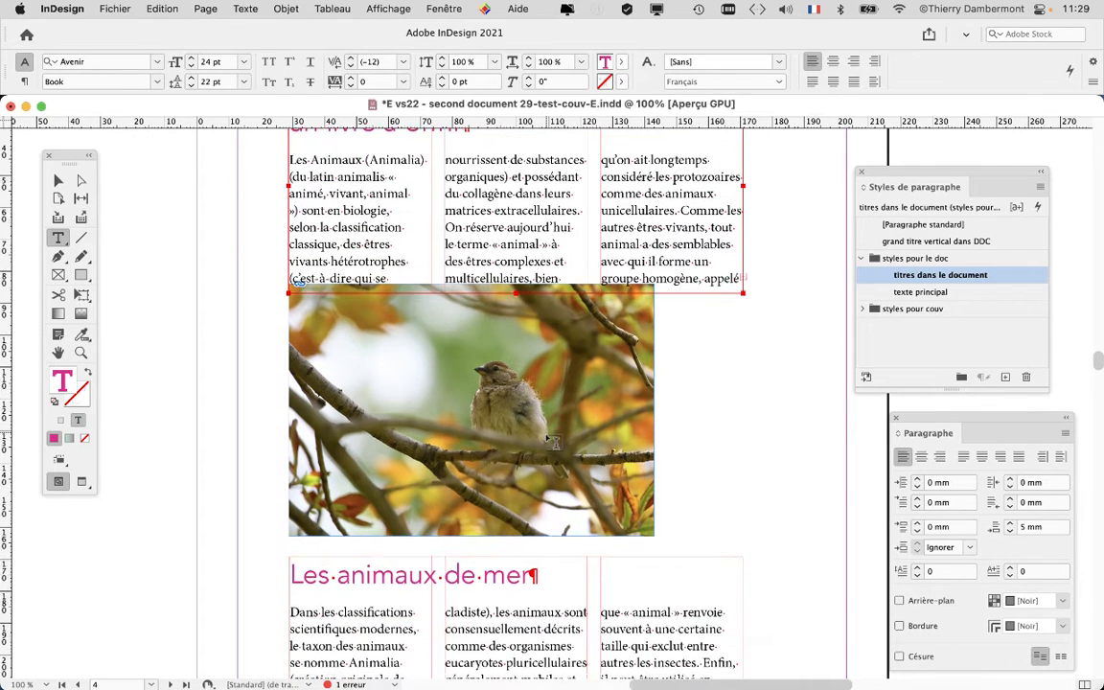
scroll(551, 440, "down", 2)
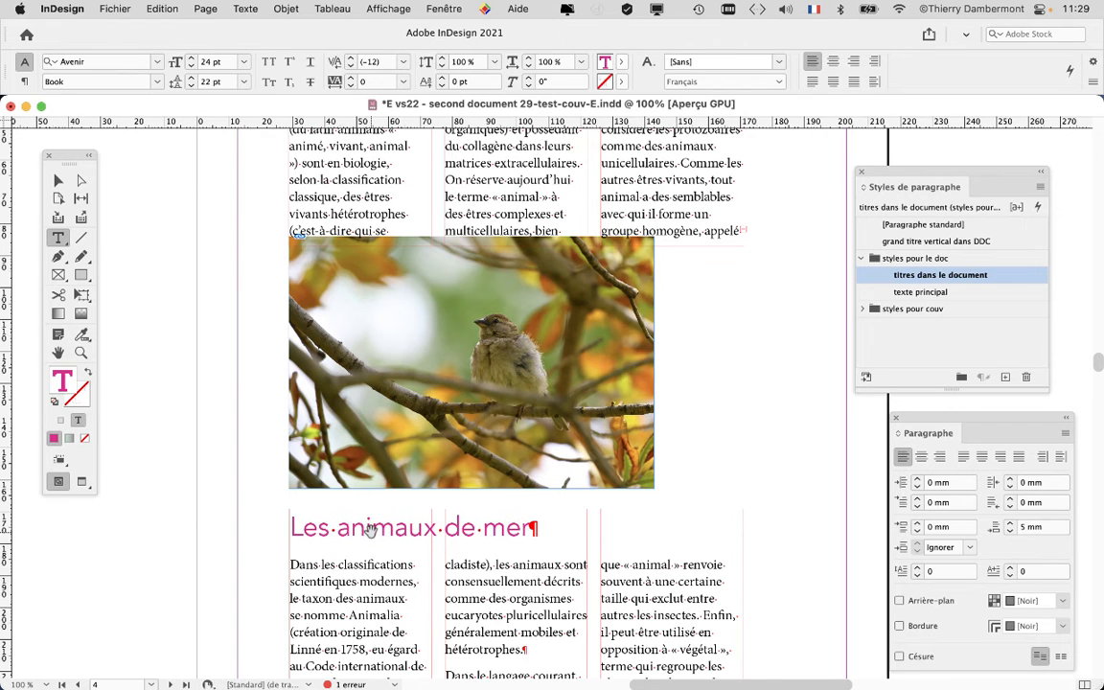
key("super+minus")
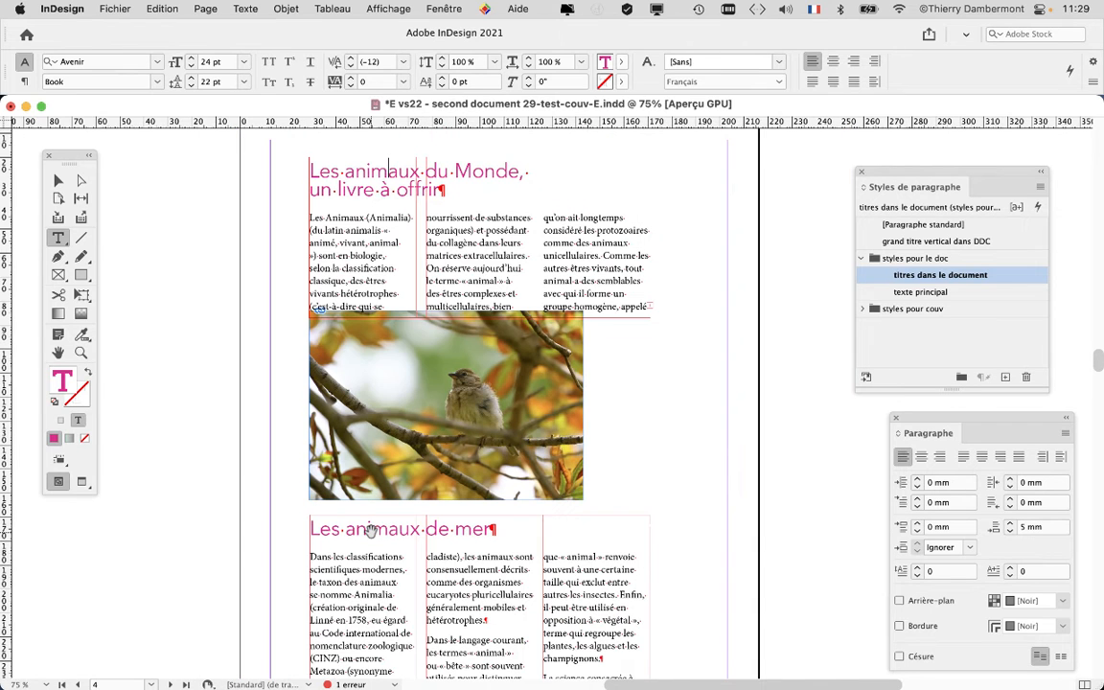
left_click(80, 486)
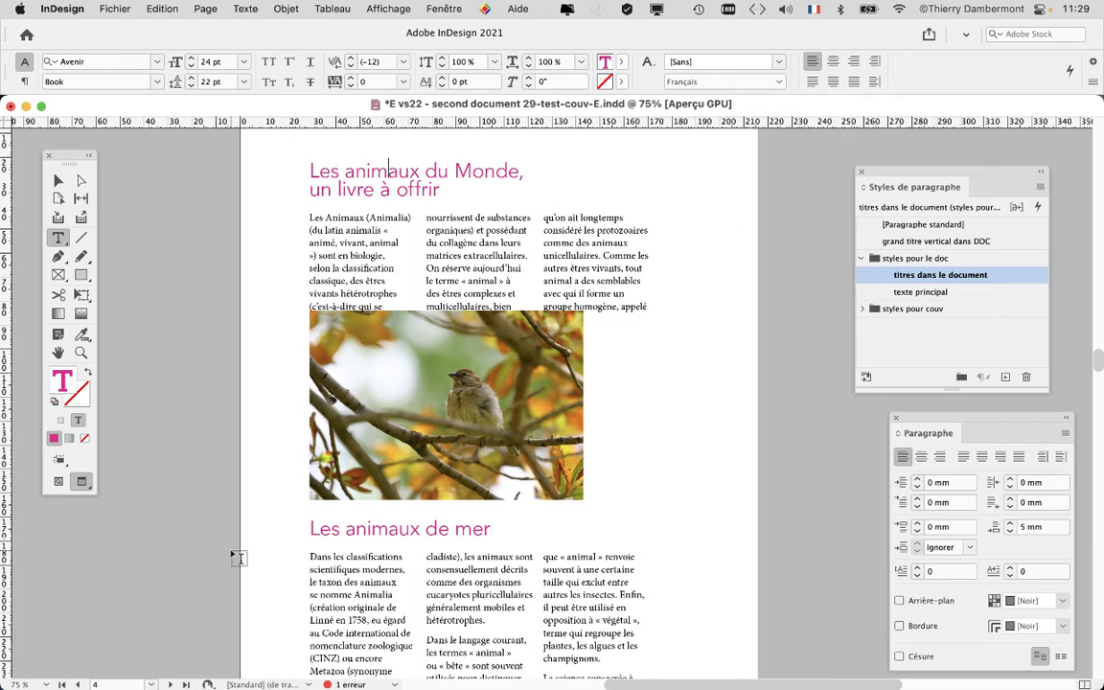
scroll(213, 500, "down", 3)
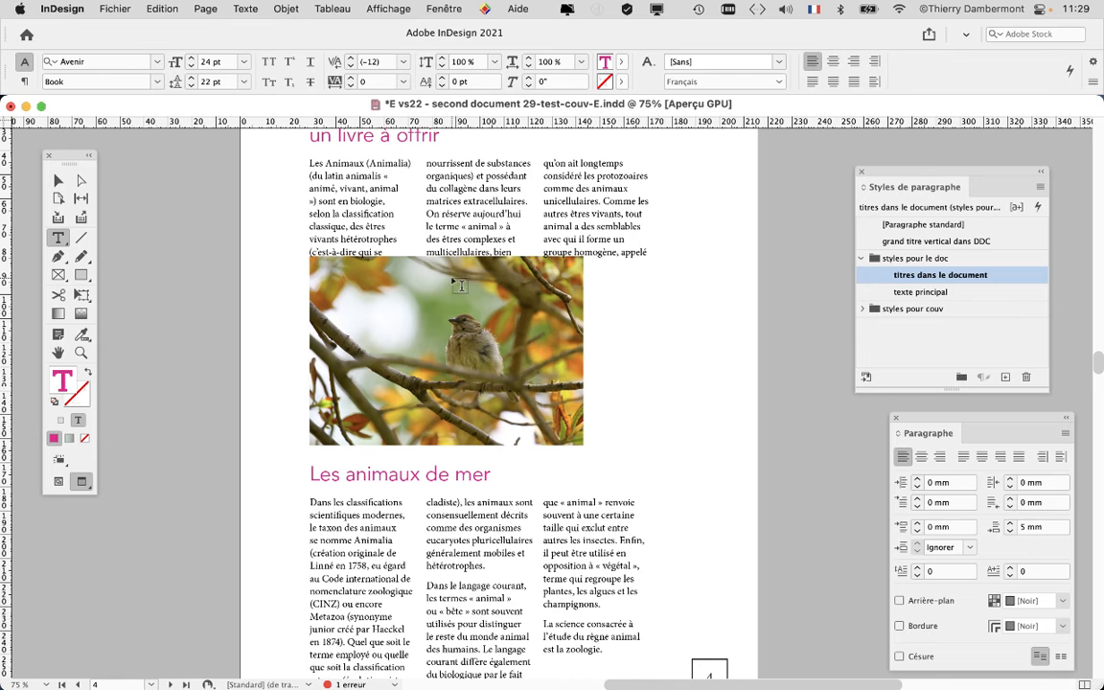
left_click(61, 485)
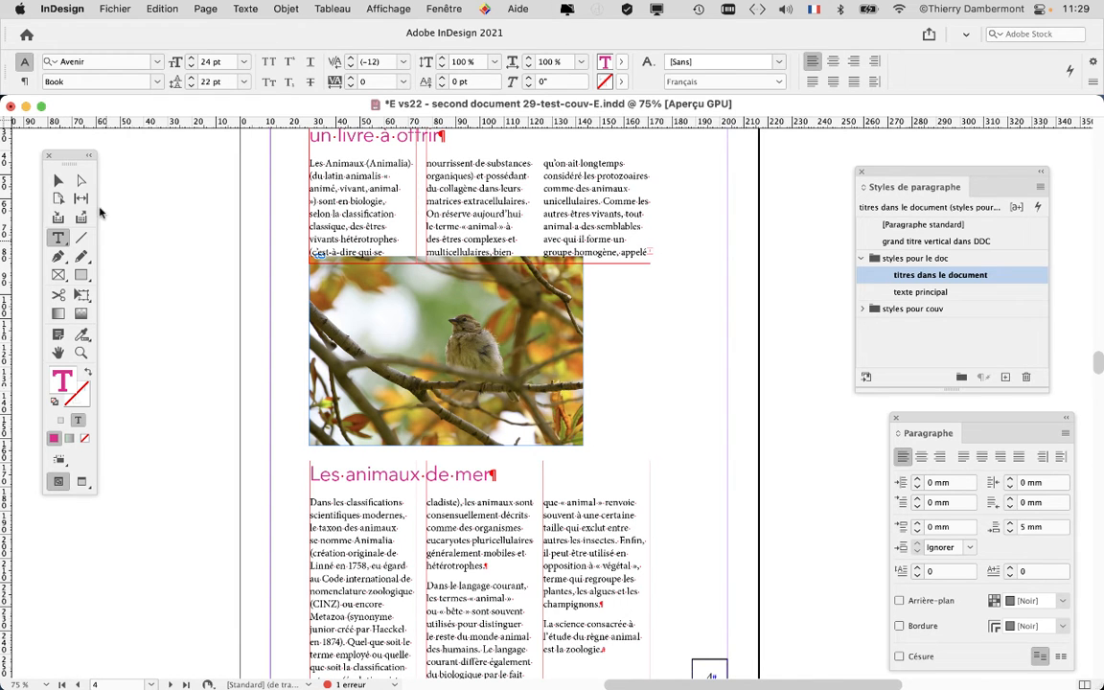
Move the bird photo down clear of the upper text frame and shift the "Les animaux de mer" text frame down
left_click(58, 180)
left_click(335, 268)
left_click_drag(367, 295, 369, 305)
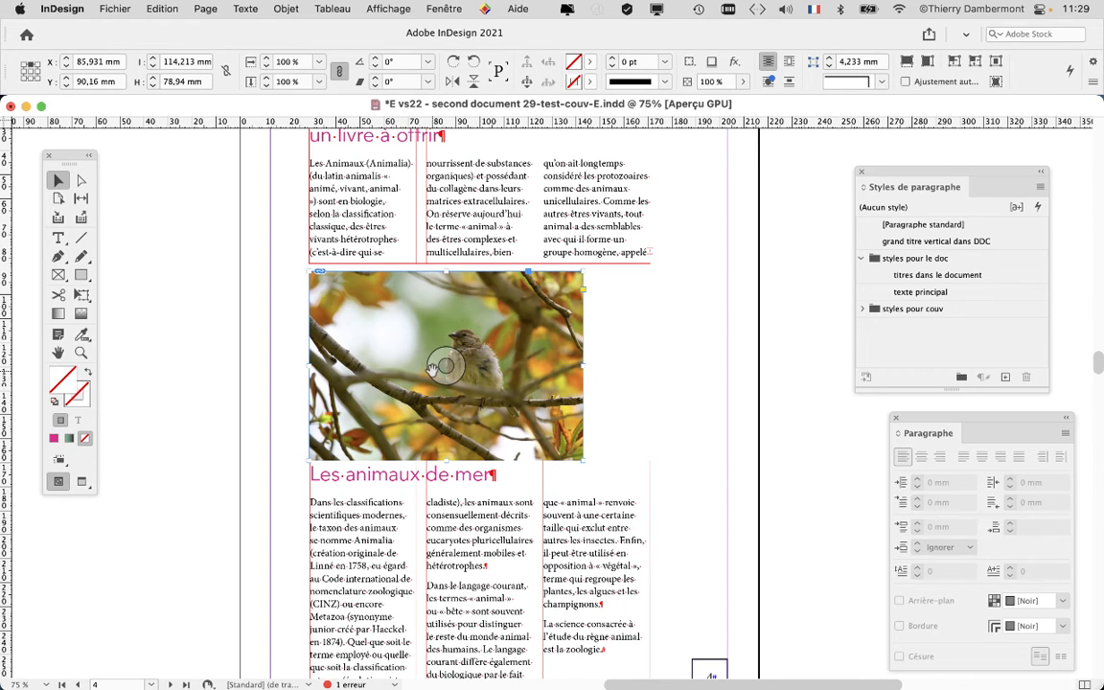
key("super+minus")
left_click(456, 506)
left_click_drag(456, 505, 459, 511)
Move the bird photo slightly further down and lengthen the upper text frame to about 70 mm high
left_click(410, 369)
left_click_drag(407, 385, 410, 394)
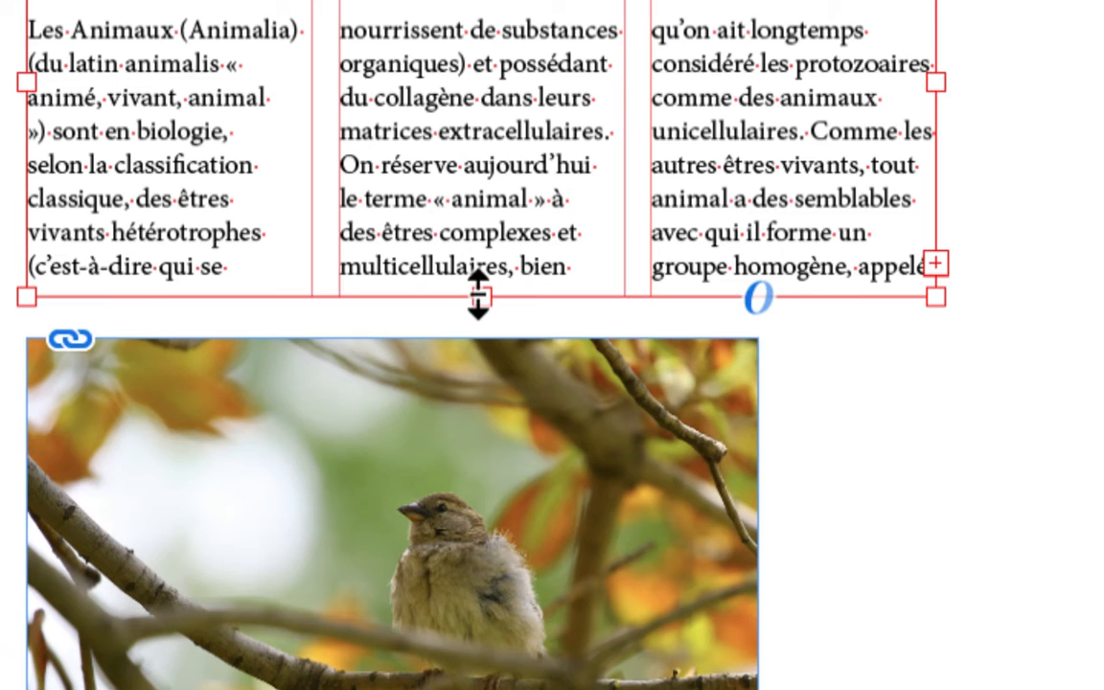
left_click_drag(254, 365, 251, 387)
mouse_move(477, 299)
left_mouse_down()
mouse_move(480, 290)
mouse_move(482, 301)
left_mouse_up()
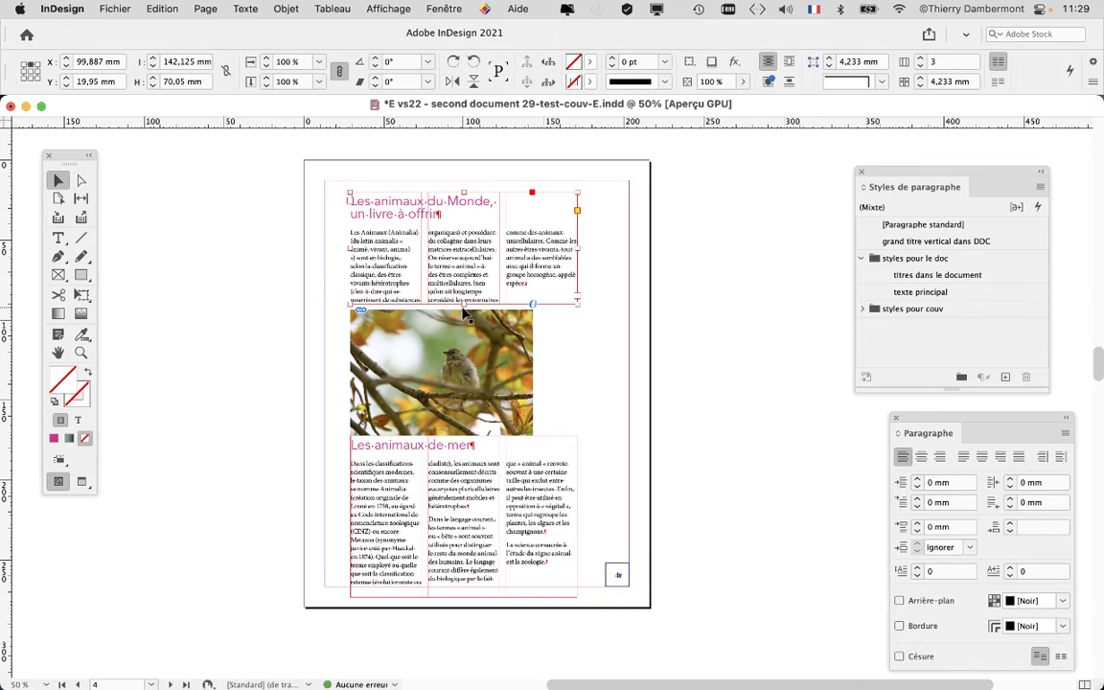
Shift the "Les animaux de mer" text frame slightly lower beneath the bird photo, and deselect everything
left_click(440, 493)
left_click_drag(441, 489, 441, 494)
left_click(390, 358)
left_click_drag(390, 358, 386, 381)
left_click(278, 360)
left_click(185, 400)
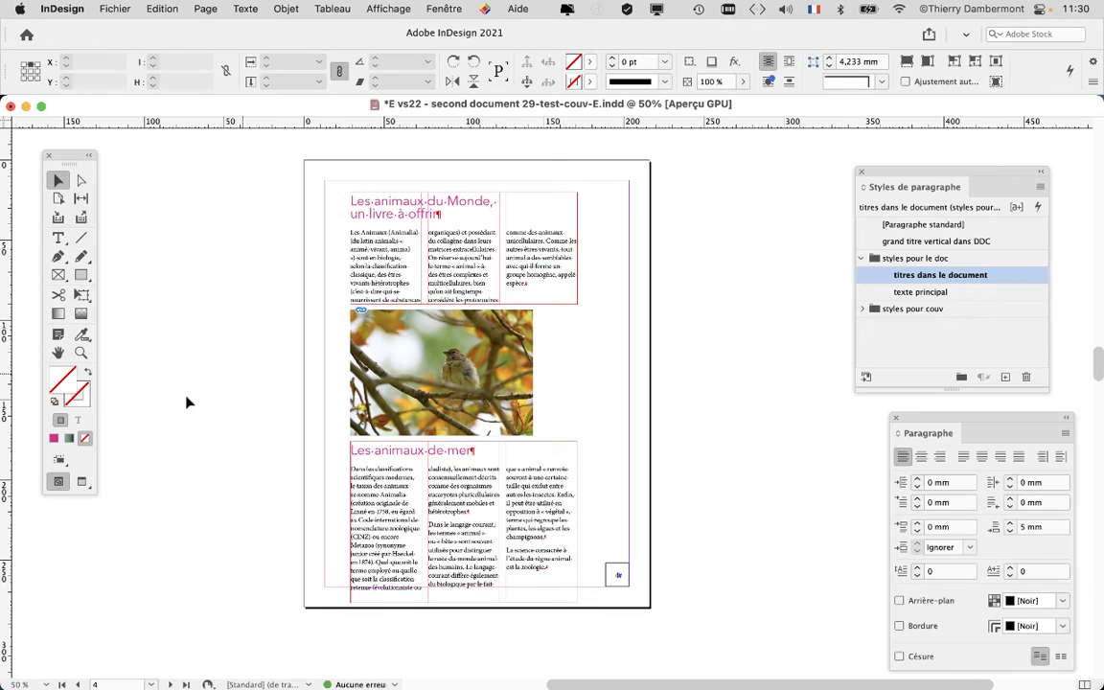
Display the page in preview mode, nudge the bird photo down to a Y position of about 94,87 mm, and deselect it
left_click(81, 481)
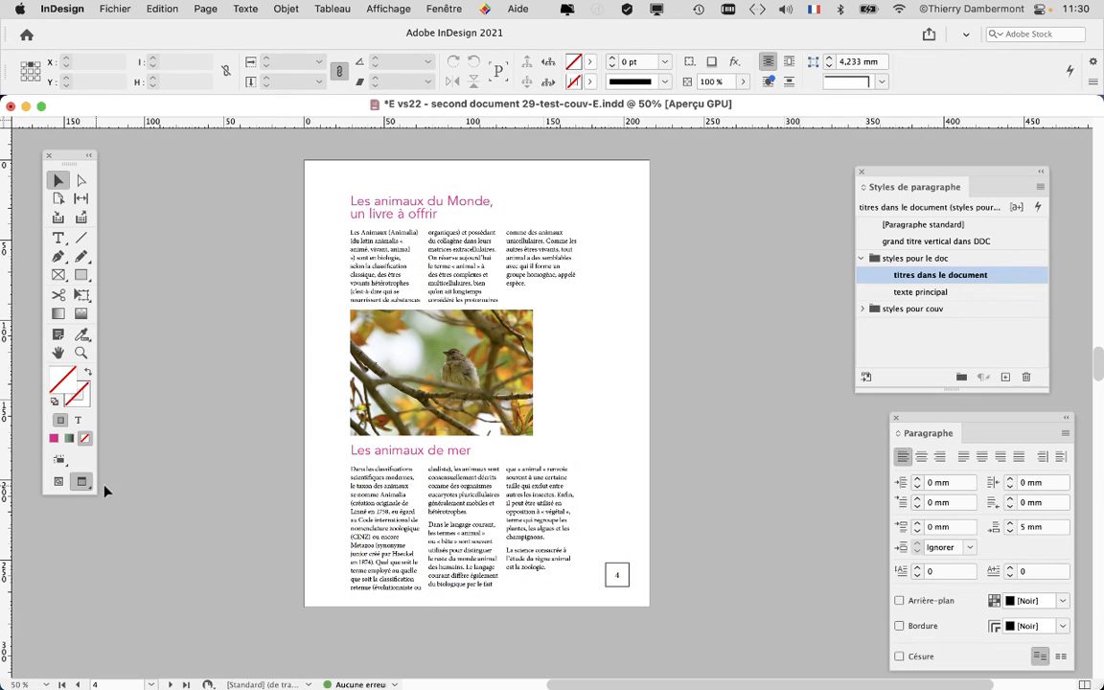
left_click(388, 400)
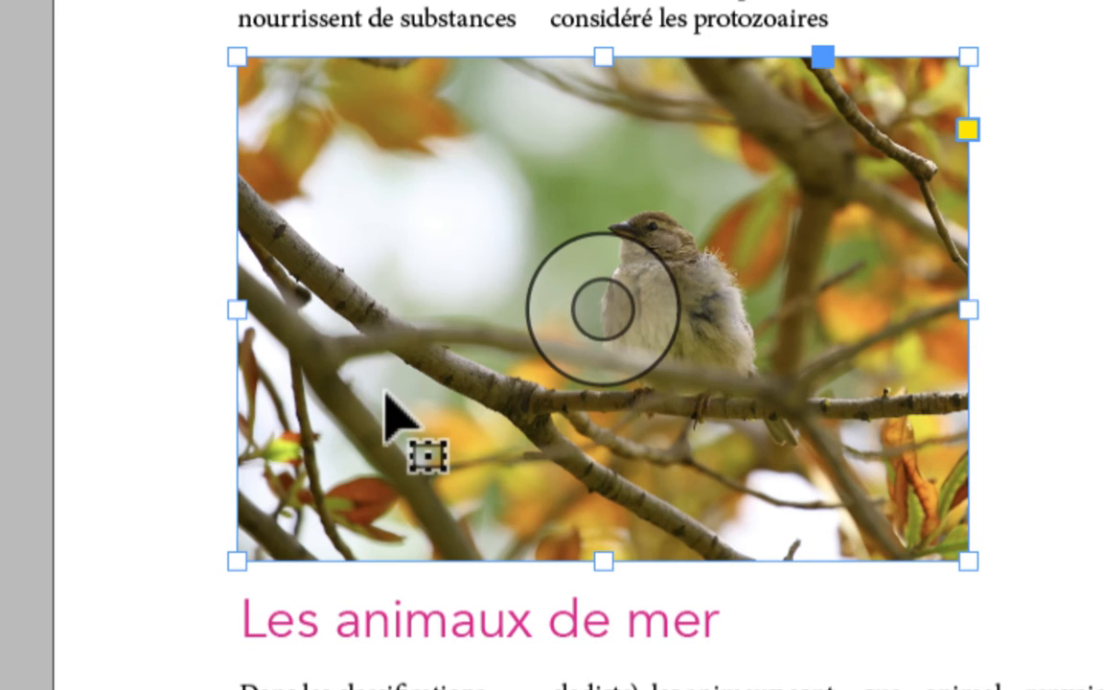
key("Down")
key("Down")
key("Down")
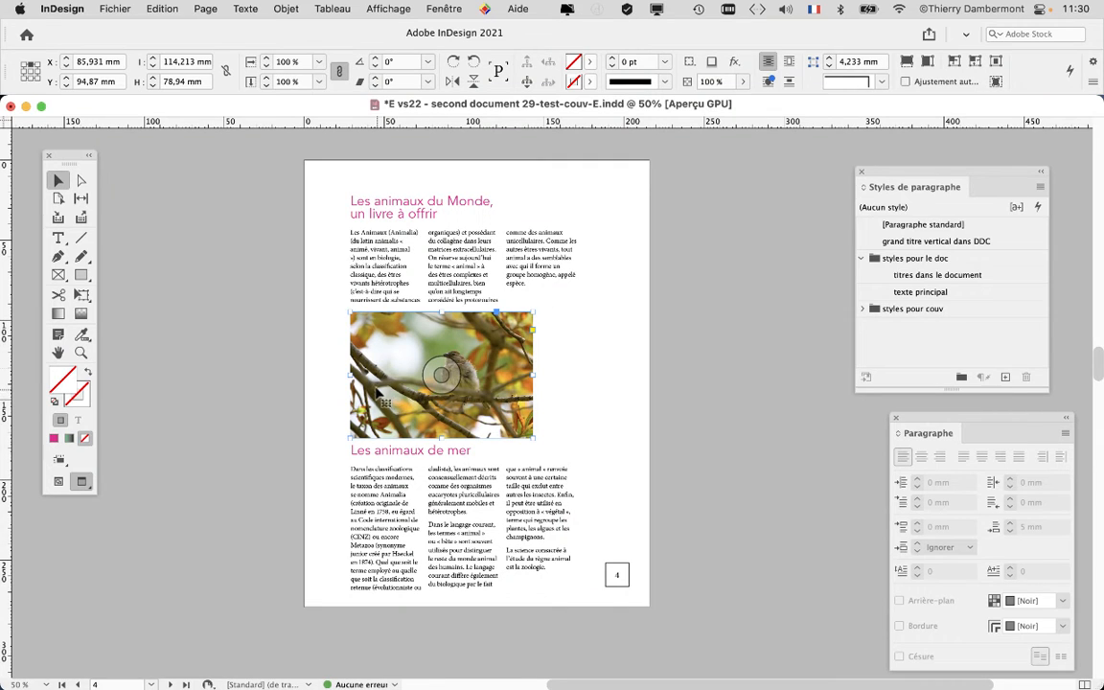
left_click(209, 227)
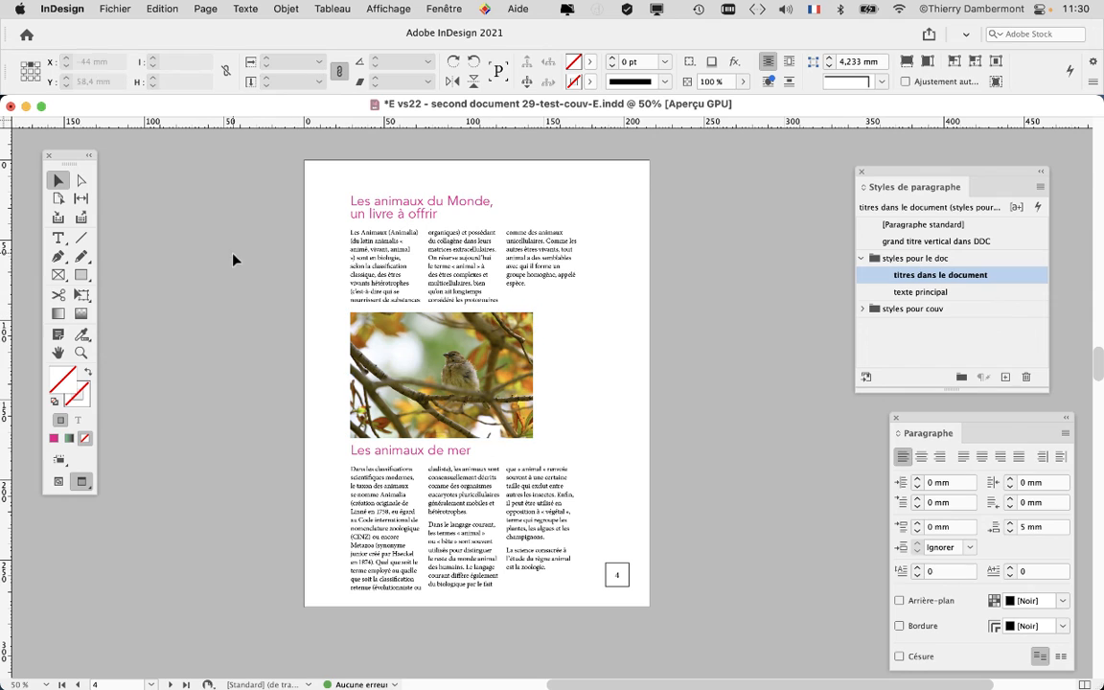
Save the document as a new version, changing "vs22" to "vs23" in its file name
left_click(115, 8)
left_click(152, 130)
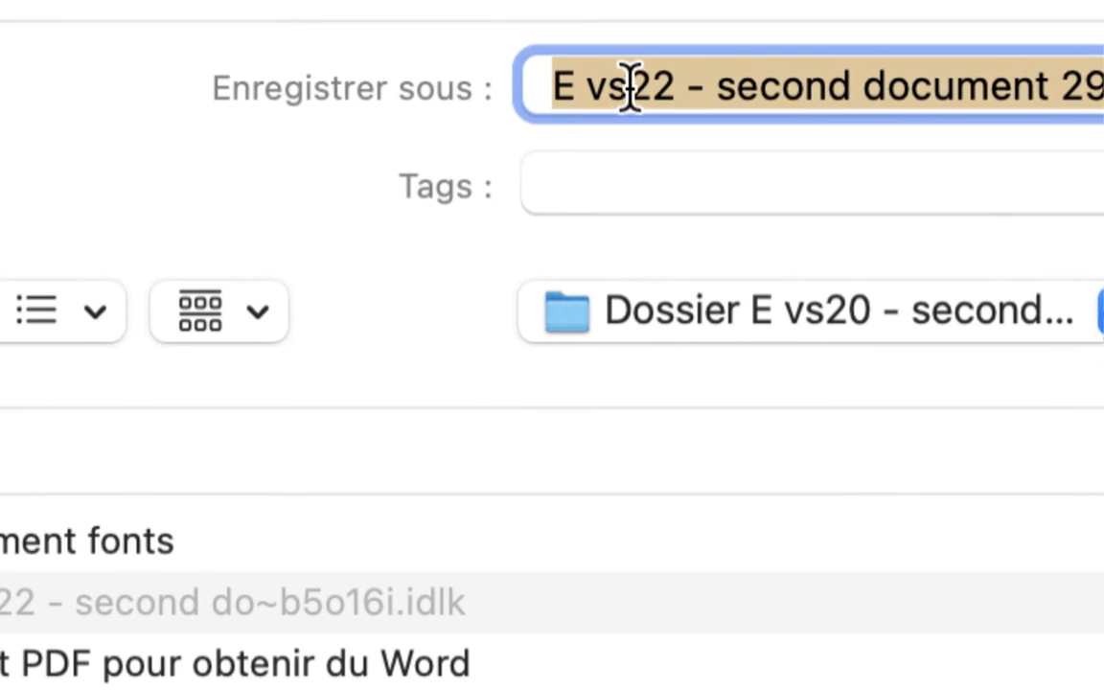
left_click(608, 88)
left_click_drag(631, 84, 644, 97)
type("3")
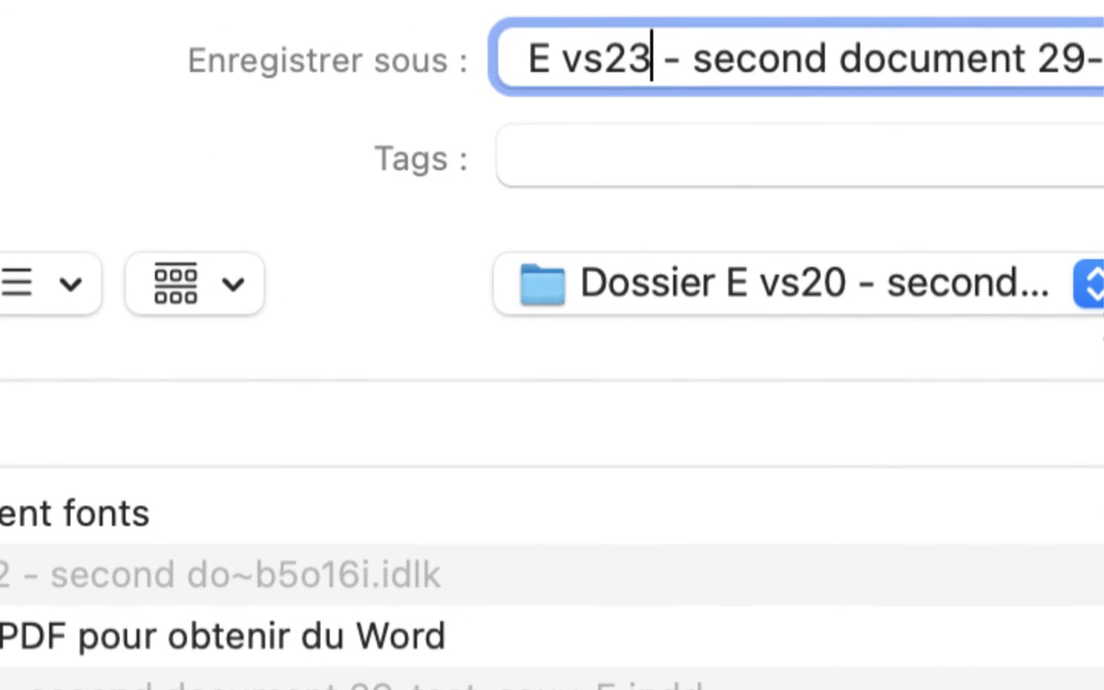